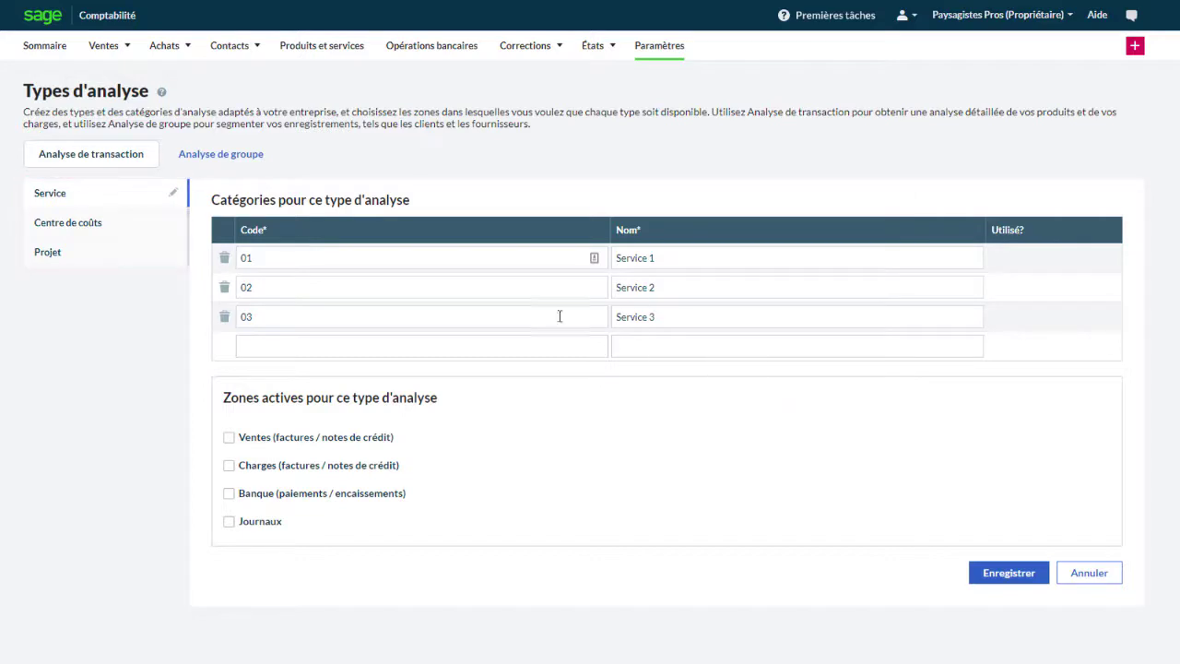
Rename the transaction analysis type Service as Activité.
{"action": "left_click", "coordinate": [172, 193]}
{"action": "key", "text": "ctrl+a"}
{"action": "type", "text": "Activité"}
{"action": "key", "text": "Return"}
Name Activité categories 01 and 02 Aménagement paysager and Déneigement, and delete category 03.
{"action": "left_click_drag", "start_coordinate": [701, 249], "coordinate": [596, 255]}
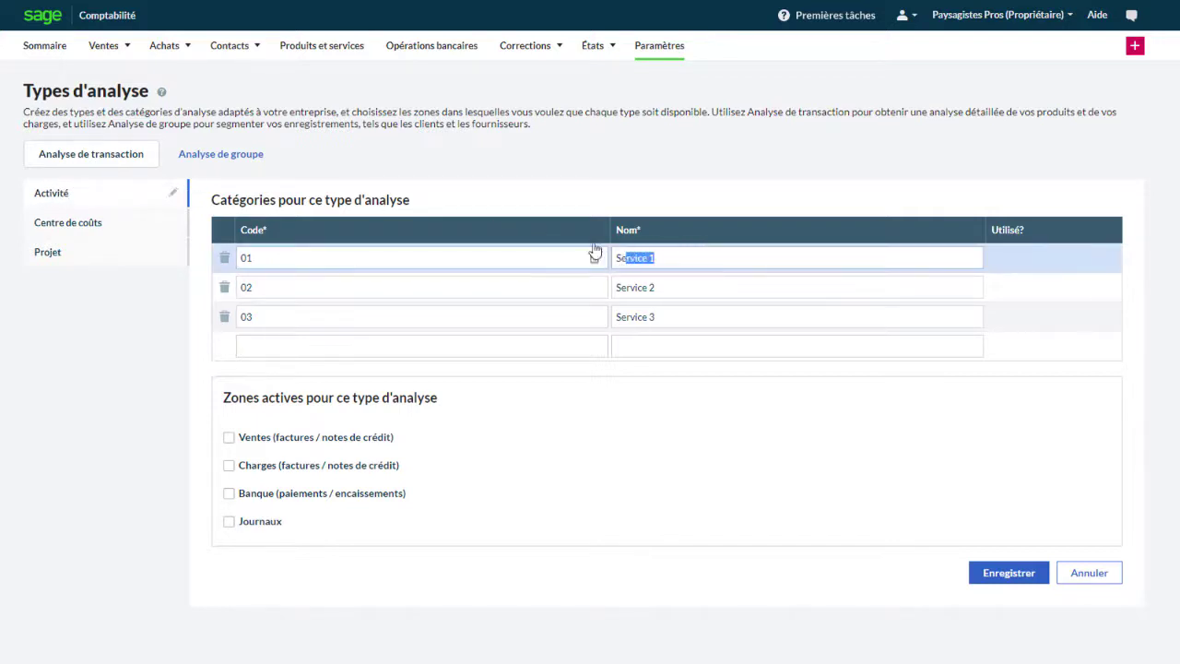
{"action": "type", "text": "Am"}
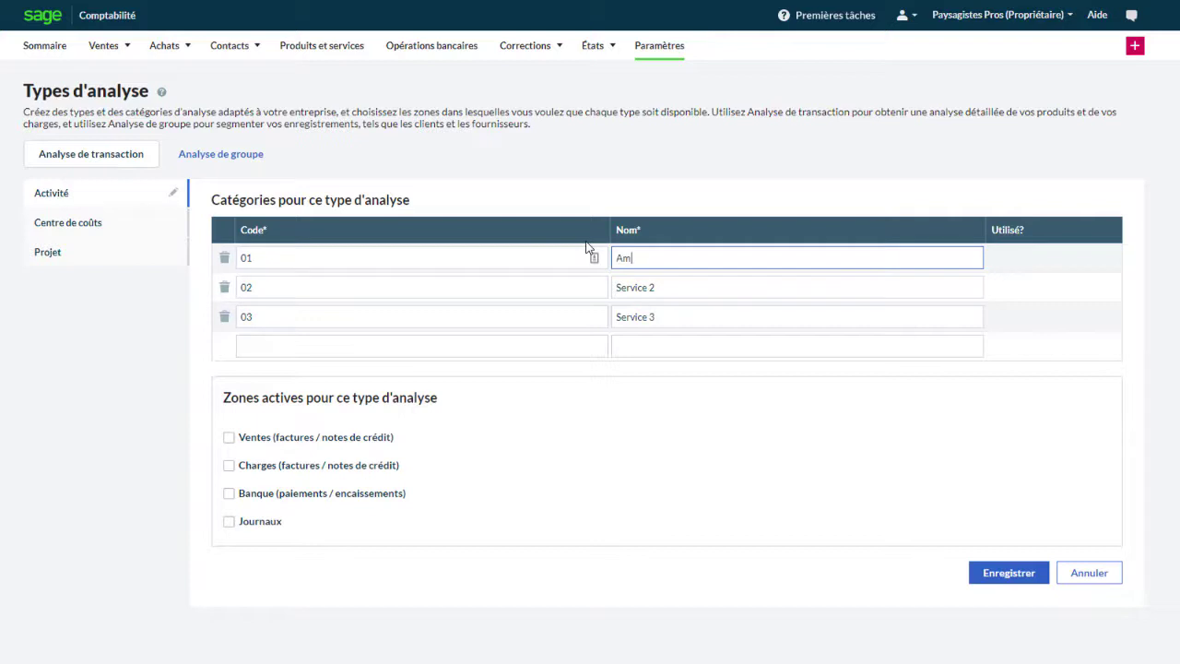
{"action": "type", "text": "énagement paysager"}
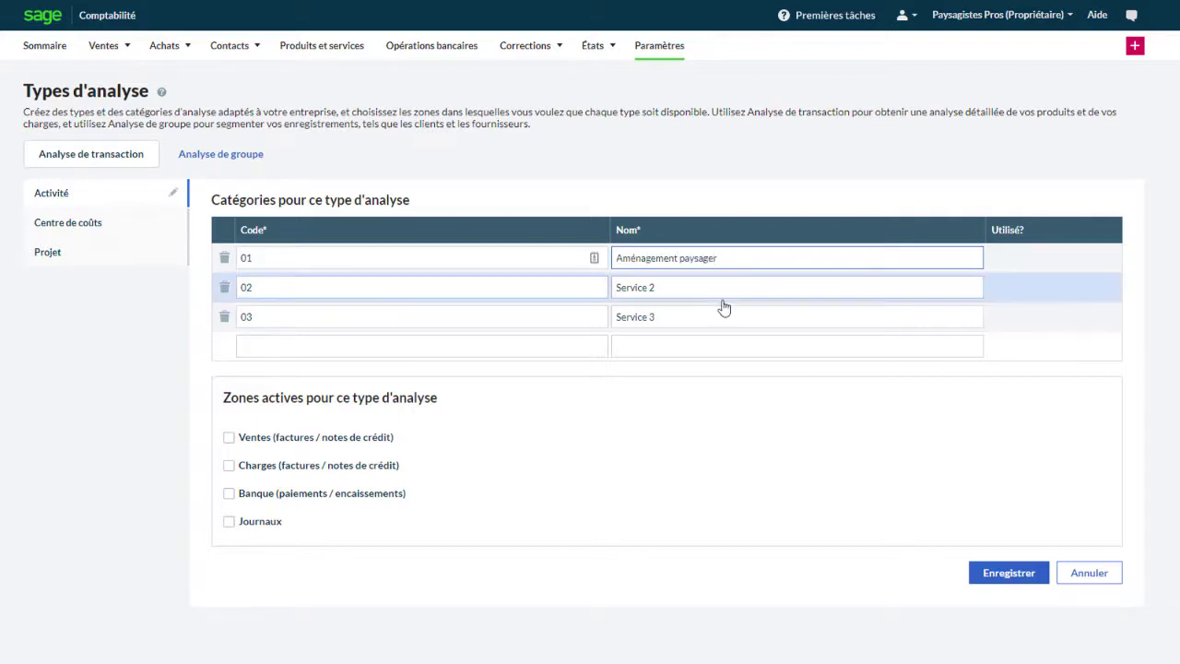
{"action": "left_click_drag", "start_coordinate": [690, 287], "coordinate": [611, 297]}
{"action": "type", "text": "D"}
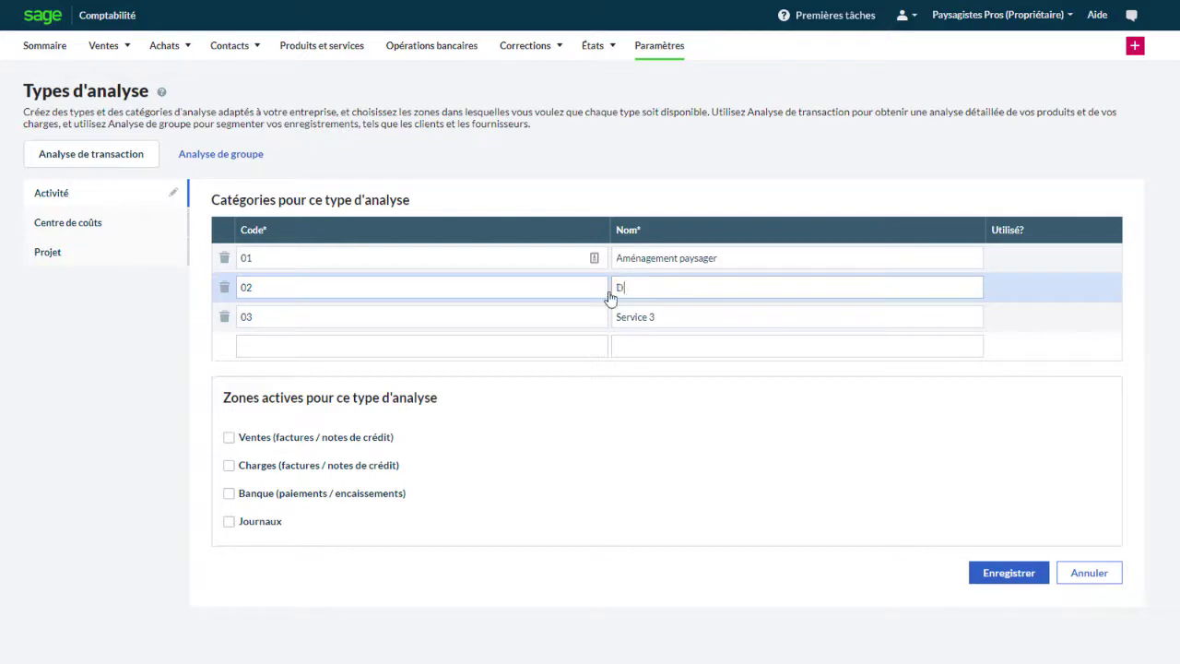
{"action": "type", "text": "éneigement"}
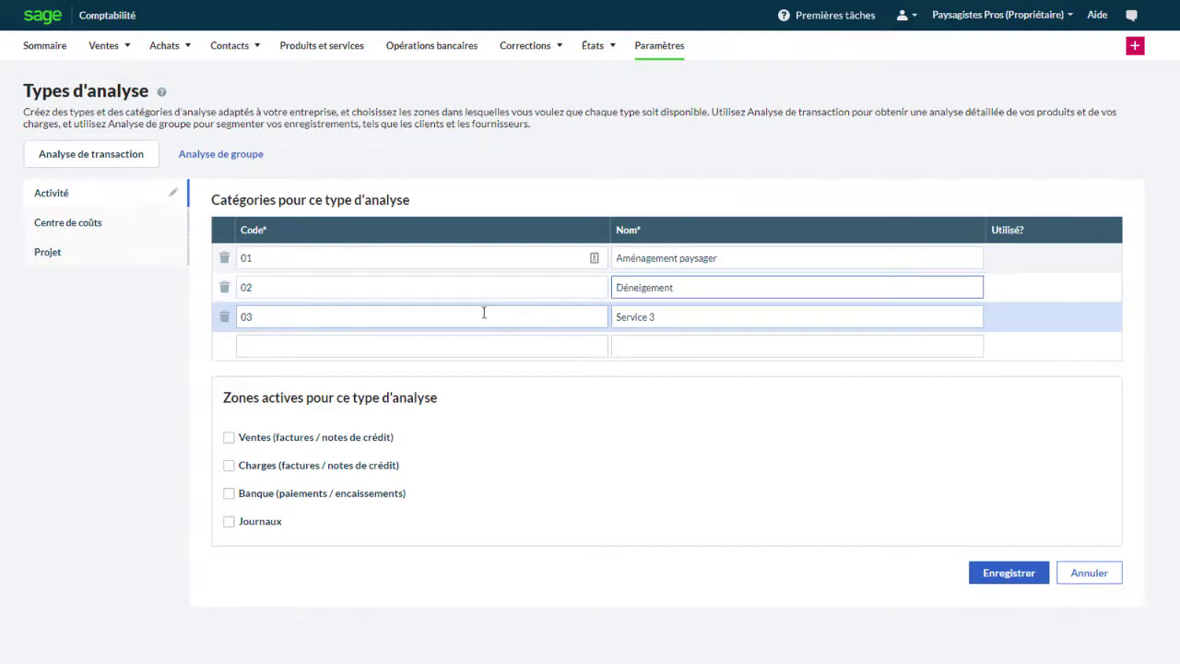
{"action": "left_click", "coordinate": [224, 317]}
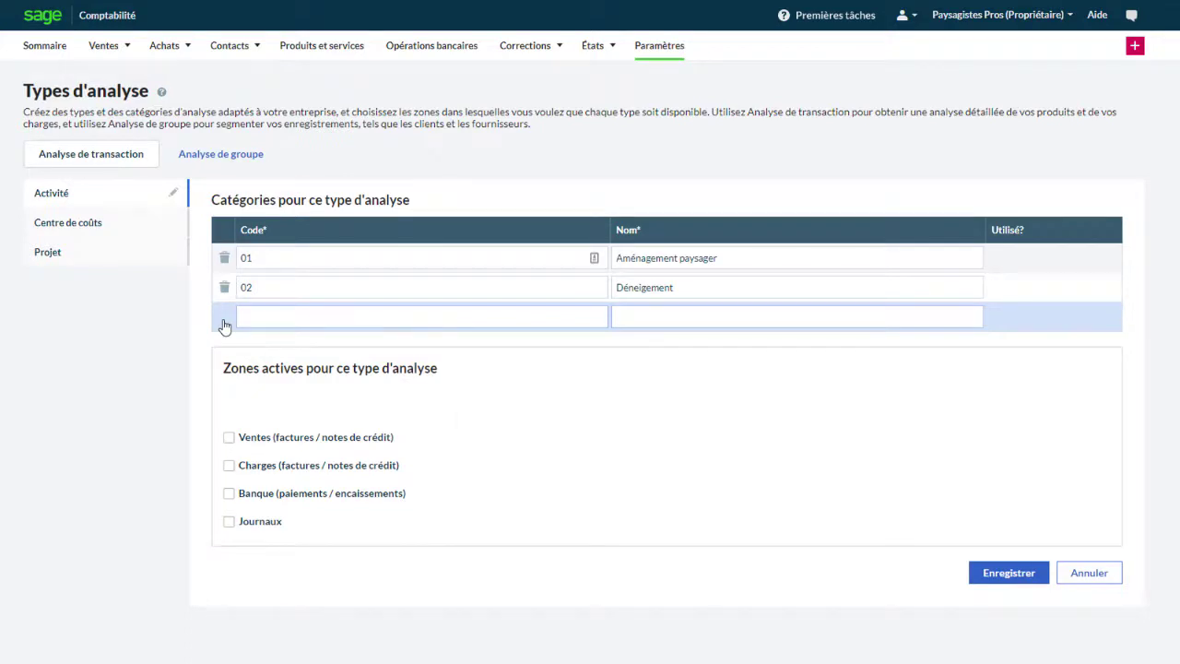
Activate the Activité analysis type for Ventes, Charges, Banque and Journaux, and save it.
{"action": "left_click", "coordinate": [229, 438]}
{"action": "left_click", "coordinate": [230, 466]}
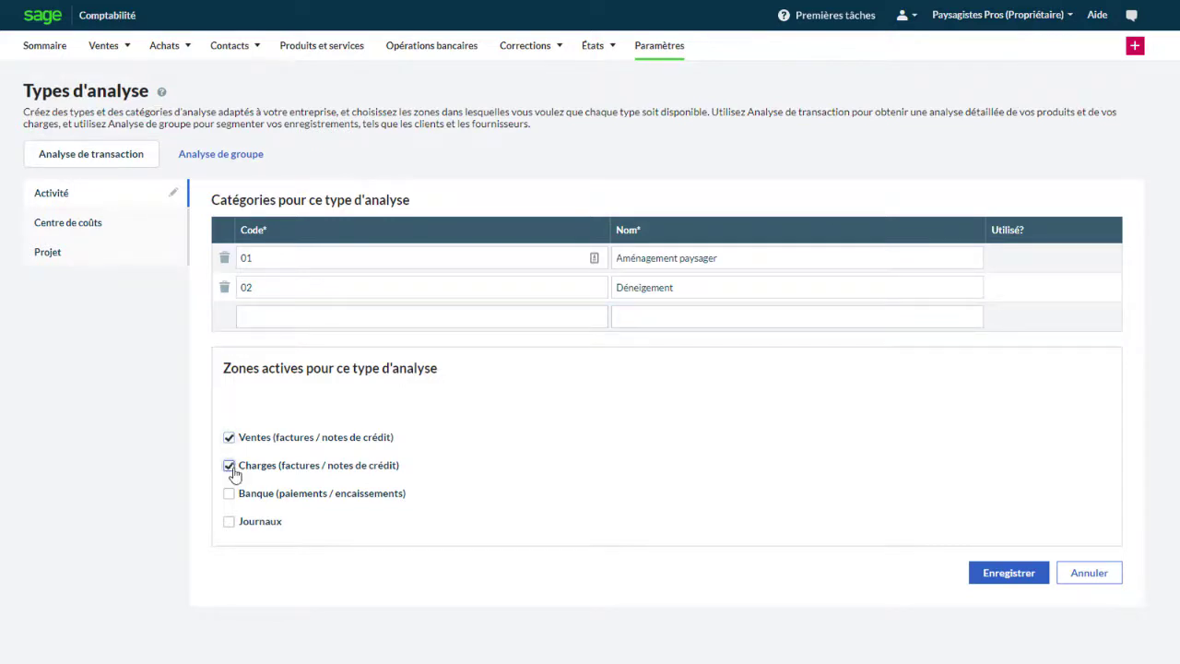
{"action": "left_click", "coordinate": [230, 494]}
{"action": "left_click", "coordinate": [229, 522]}
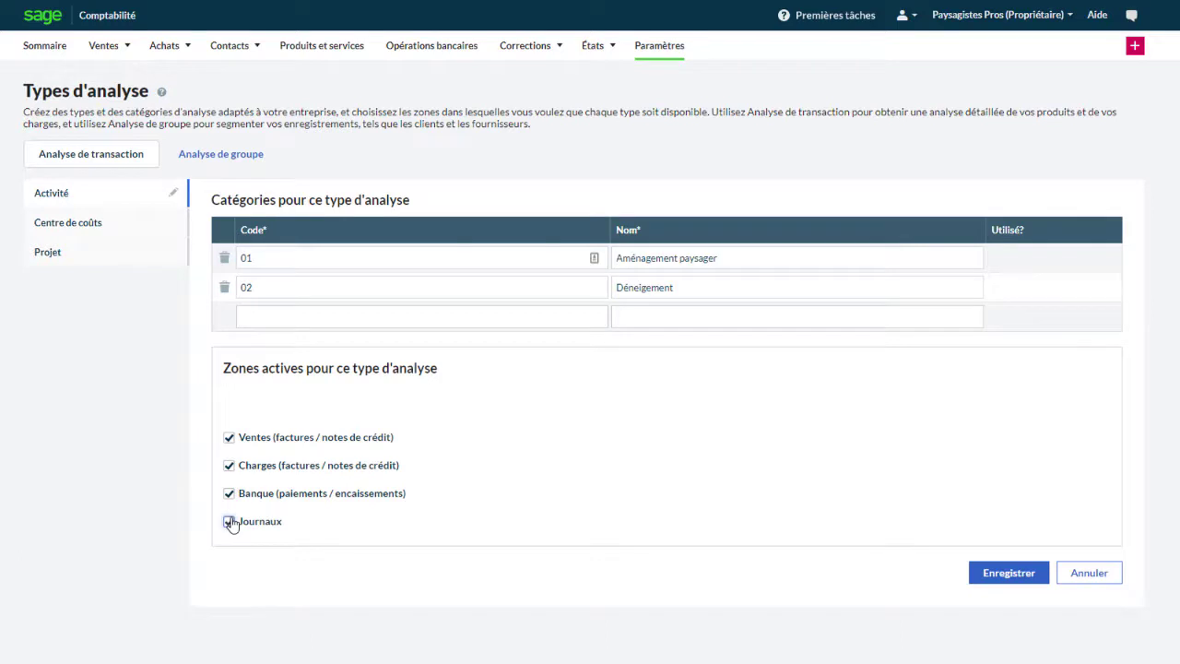
{"action": "left_click", "coordinate": [991, 578]}
Name the Projet categories 01 to 03 Groupe UQAM - Site 1, Groupe UQAM - Site 2 and Quincaillerie Dallaire -Rive Sud.
{"action": "left_click", "coordinate": [81, 249]}
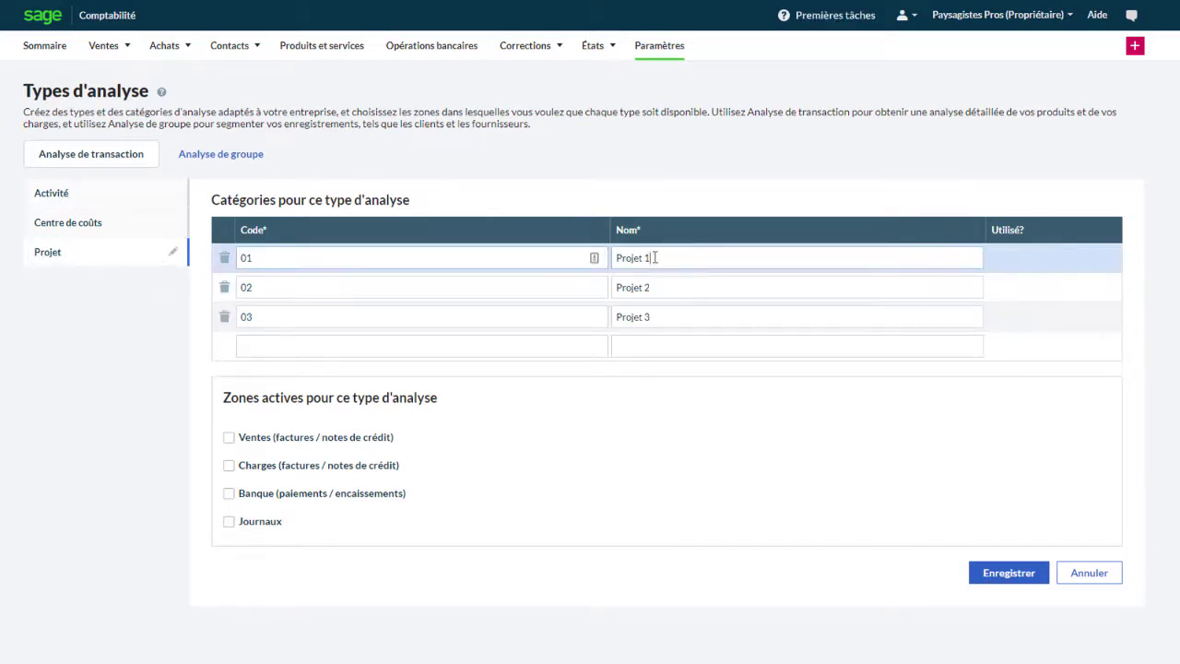
{"action": "left_click_drag", "start_coordinate": [654, 258], "coordinate": [593, 263]}
{"action": "type", "text": "Groupe UQAM - Site 1"}
{"action": "triple_click", "coordinate": [618, 285]}
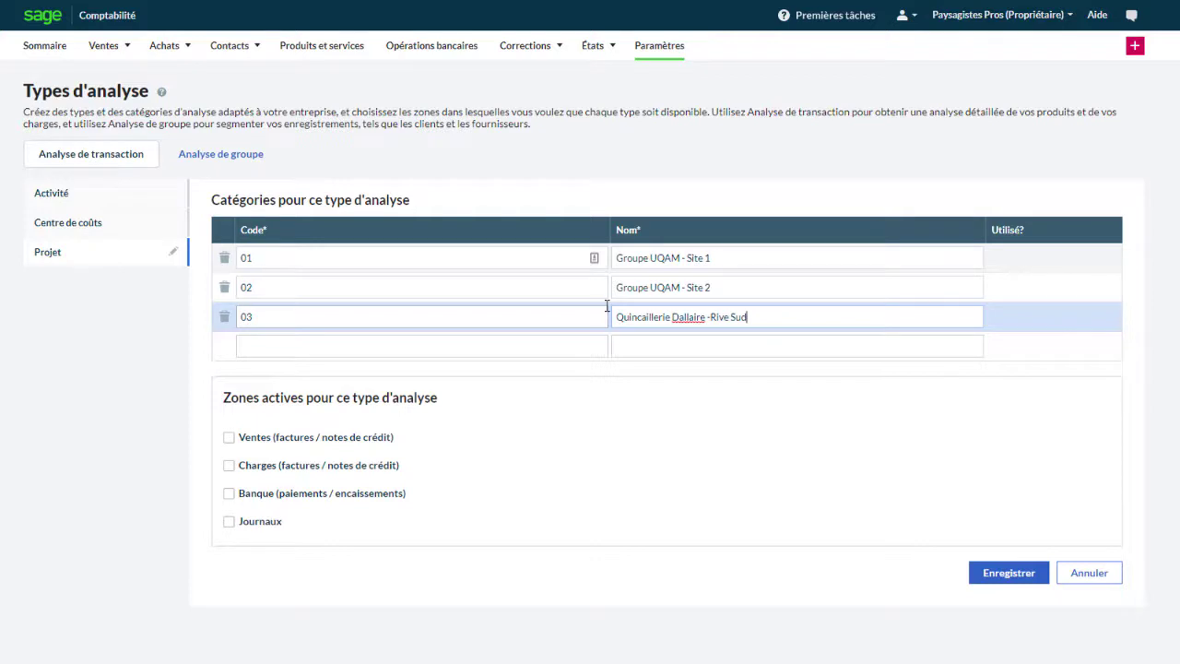
Activate the Projet analysis type for Ventes, Charges, Banque and Journaux, and save it.
{"action": "left_click", "coordinate": [228, 436]}
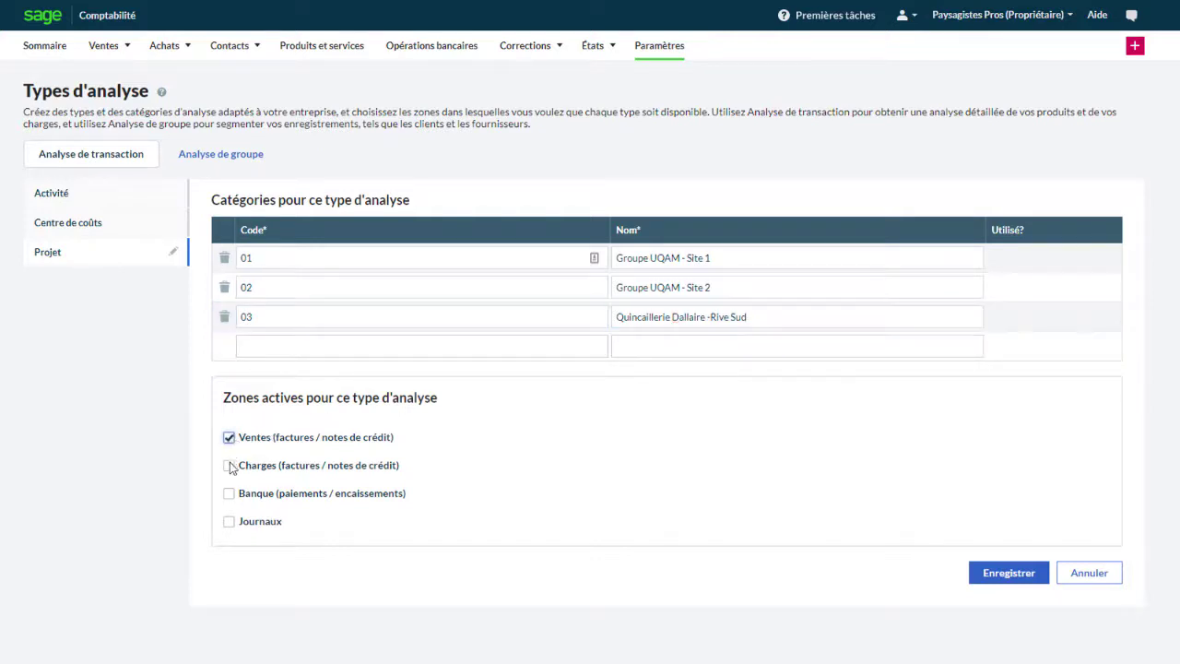
{"action": "left_click", "coordinate": [228, 466]}
{"action": "left_click", "coordinate": [230, 494]}
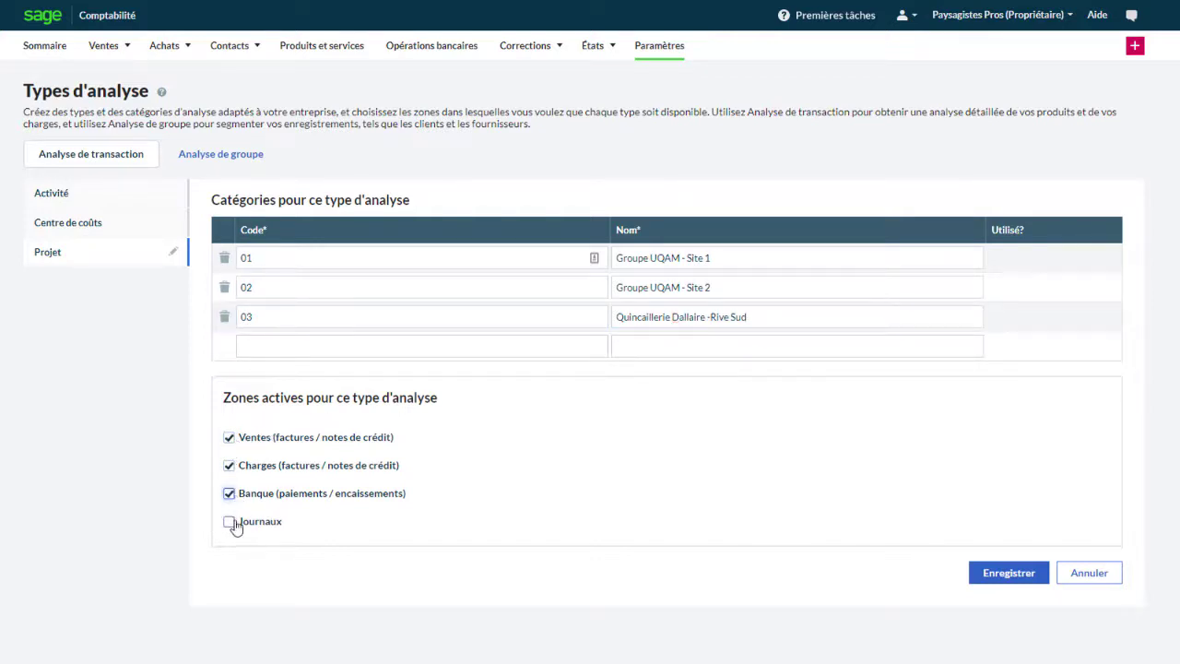
{"action": "left_click", "coordinate": [230, 522]}
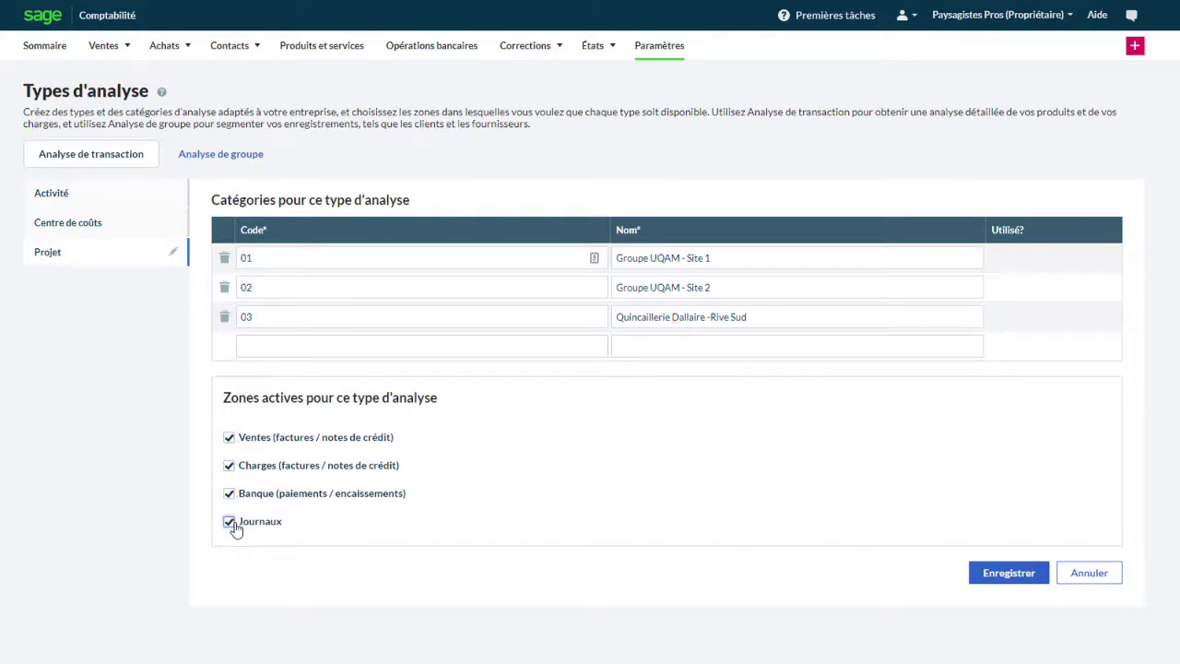
{"action": "left_click", "coordinate": [1008, 574]}
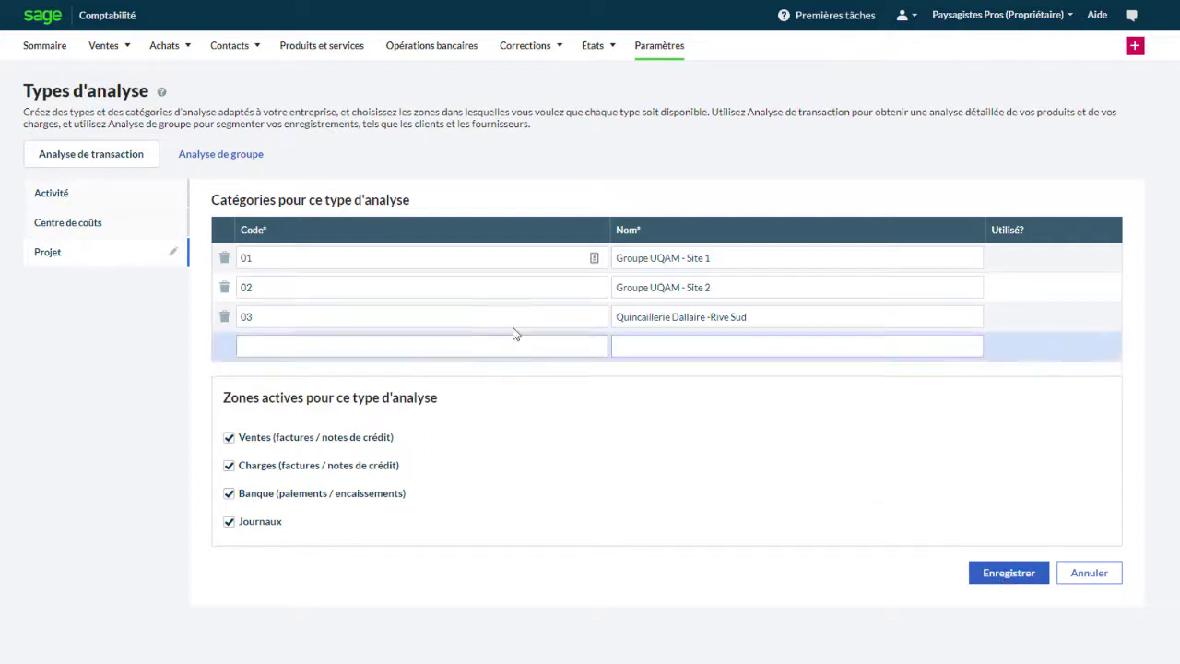
In the group analysis for Groupe de clients, redefine the first two categories as code N, Rive nord and code S, Rive sud.
{"action": "left_click", "coordinate": [227, 157]}
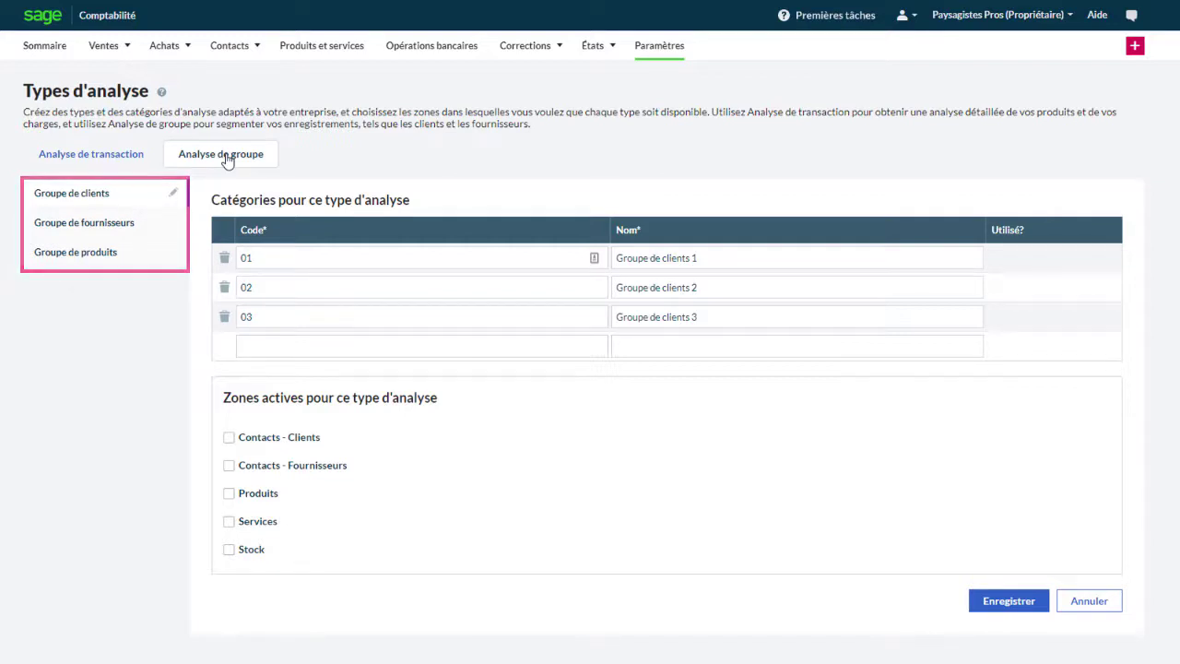
{"action": "left_click_drag", "start_coordinate": [285, 257], "coordinate": [234, 265]}
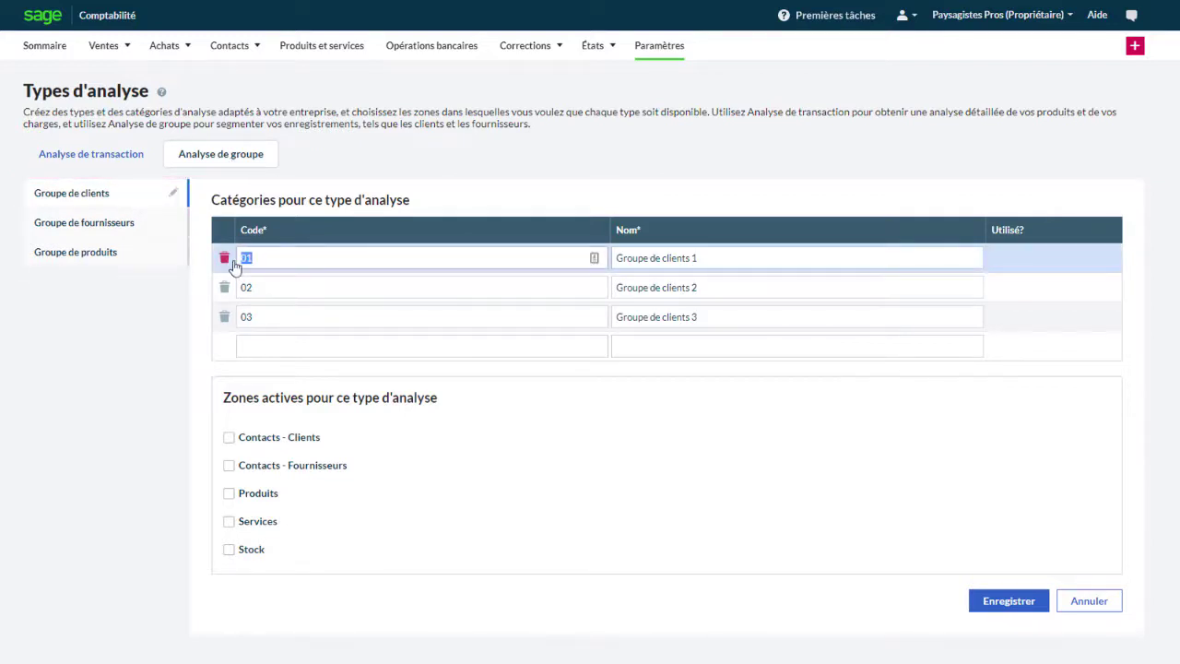
{"action": "type", "text": "N"}
{"action": "key", "text": "Tab"}
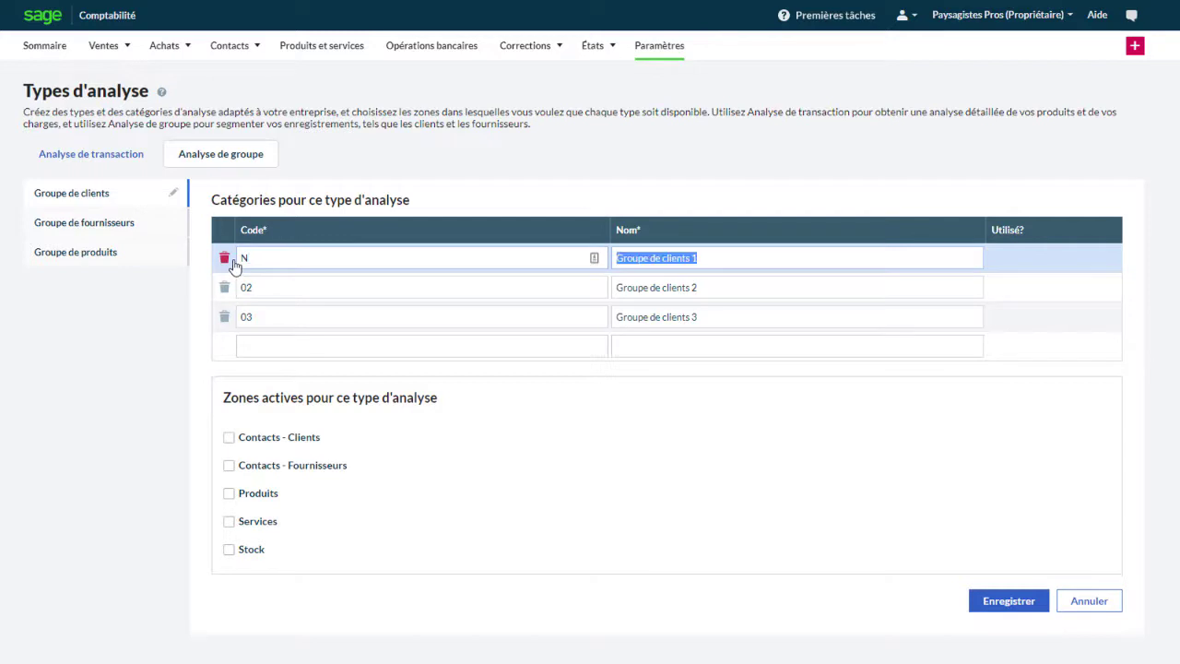
{"action": "type", "text": "Rive n"}
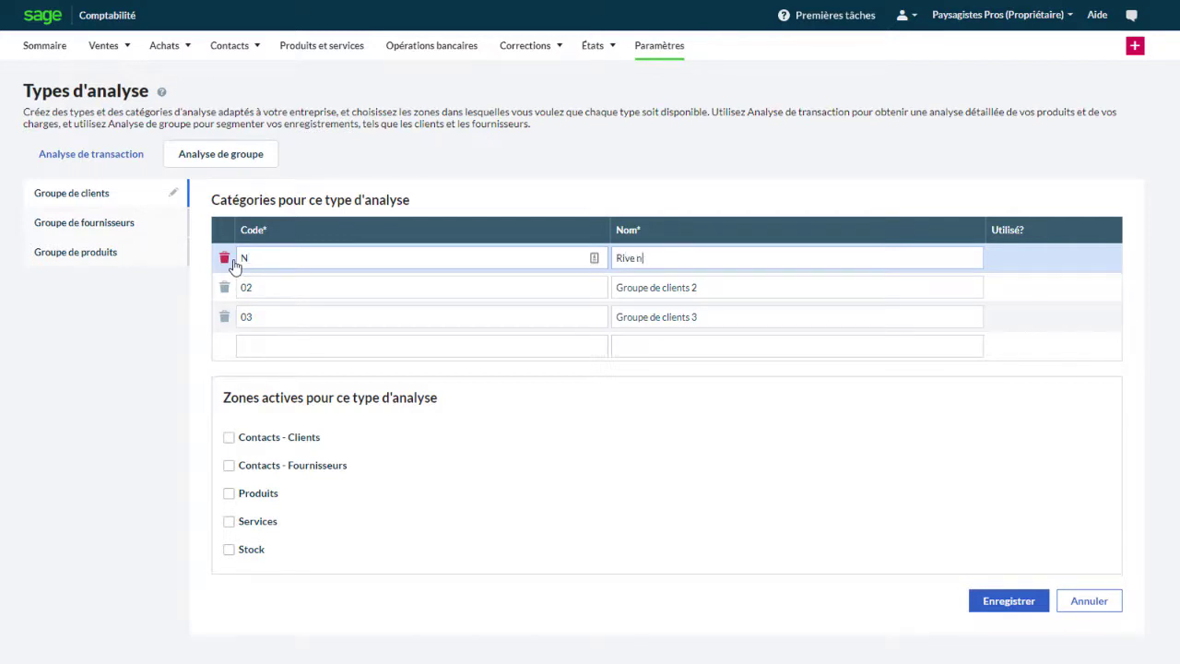
{"action": "type", "text": "ord"}
{"action": "left_click", "coordinate": [240, 286]}
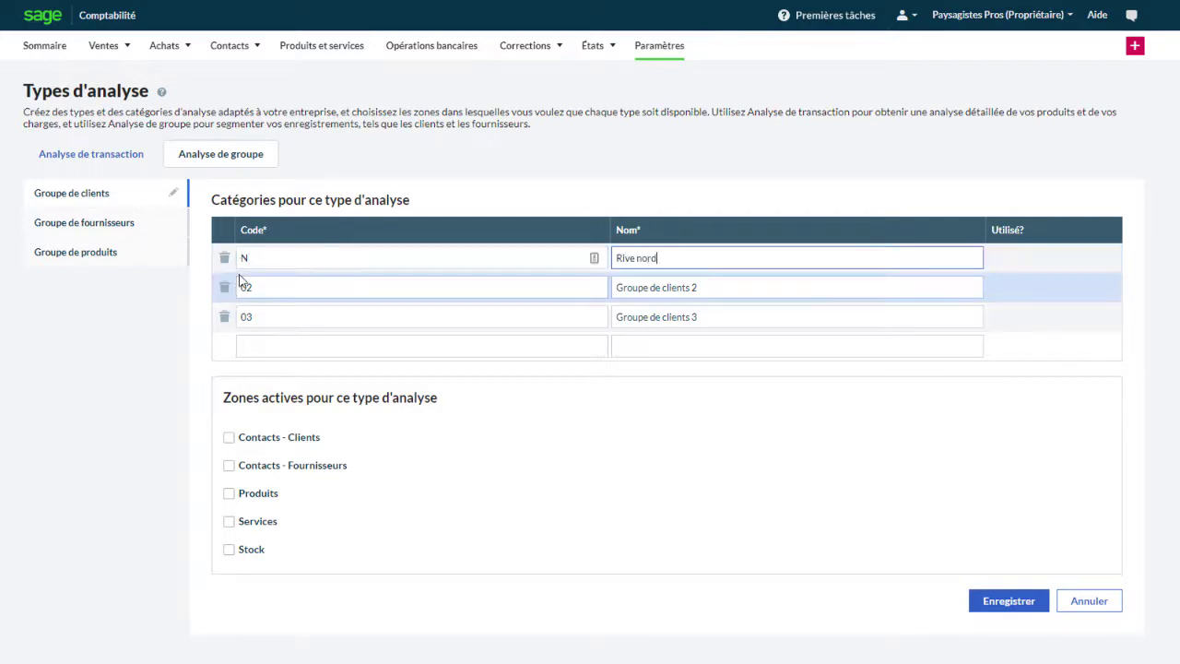
{"action": "type", "text": "S"}
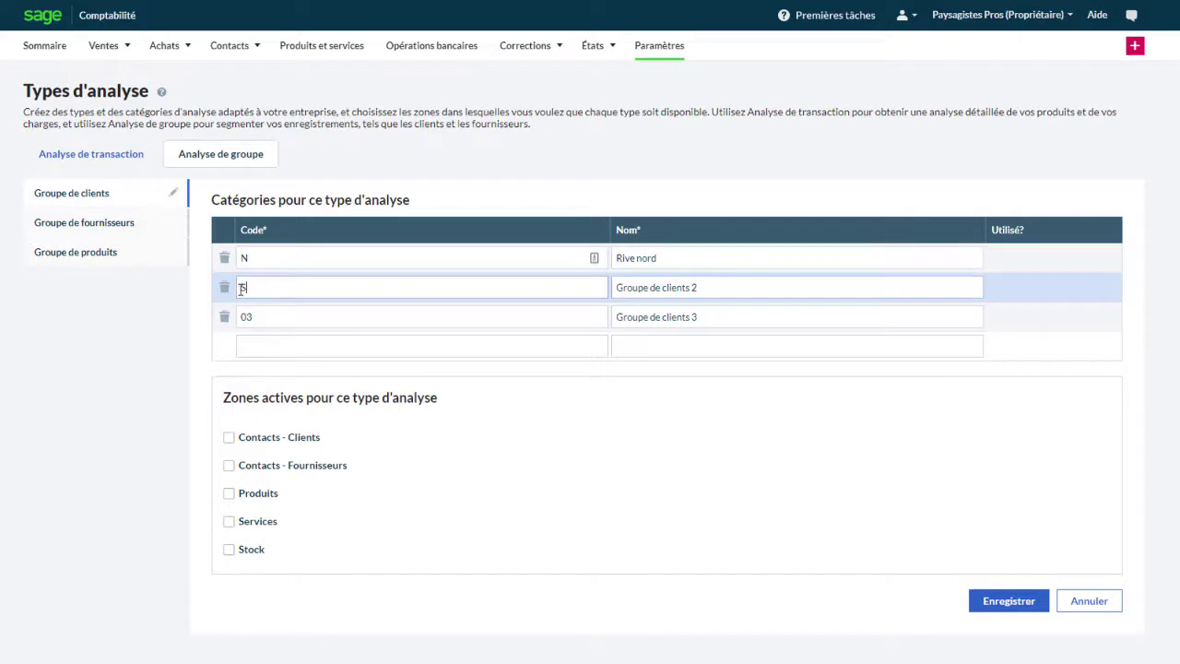
{"action": "key", "text": "Tab"}
{"action": "type", "text": "Rive sud"}
Delete category 03 of Groupe de clients, activate the type for Contacts - Clients, and save it.
{"action": "left_click", "coordinate": [224, 317]}
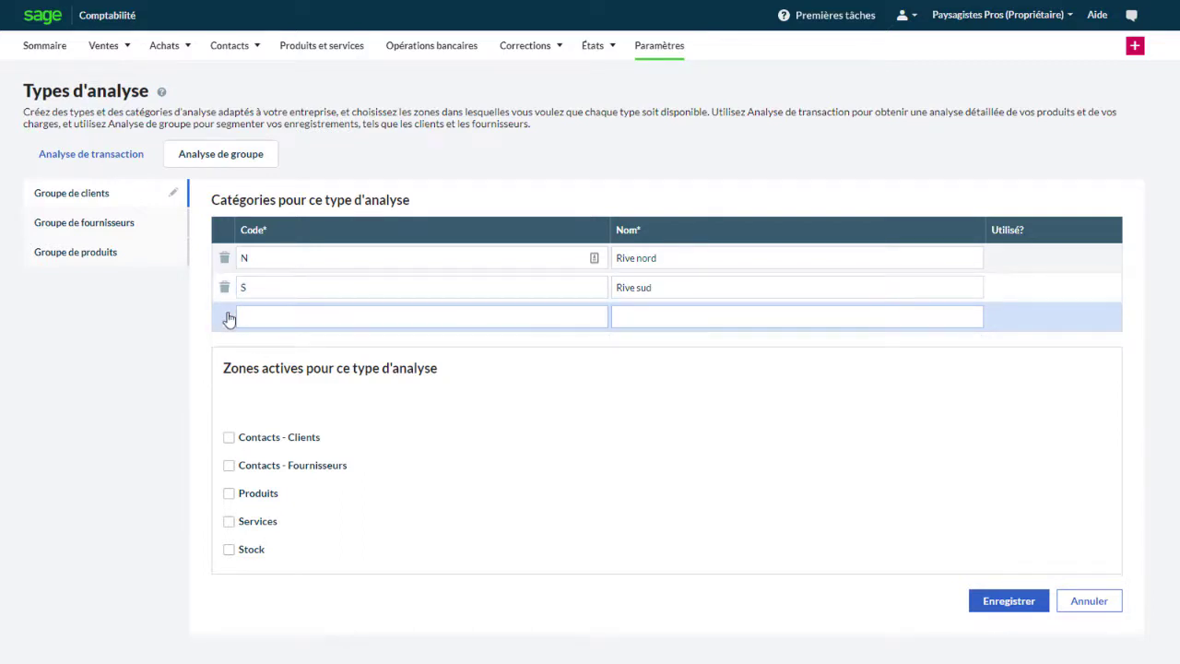
{"action": "left_click", "coordinate": [228, 439]}
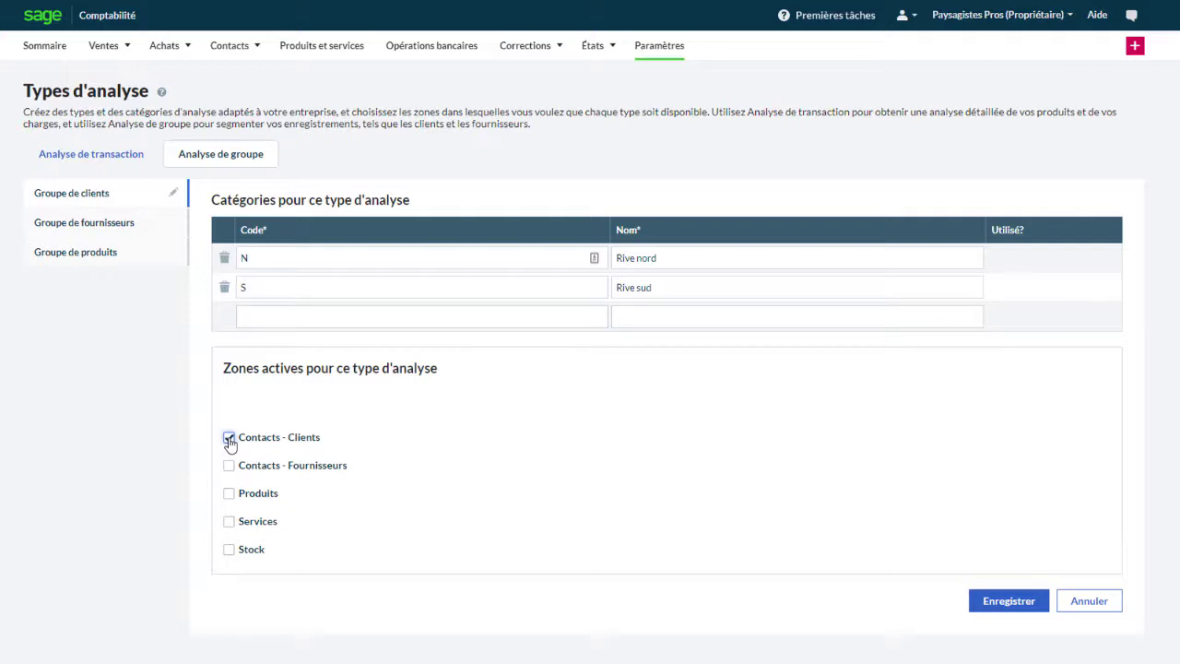
{"action": "left_click", "coordinate": [1009, 606]}
Assign the client Quincaillerie Dallaire to the Rive nord client group and save the change.
{"action": "mouse_move", "coordinate": [237, 64]}
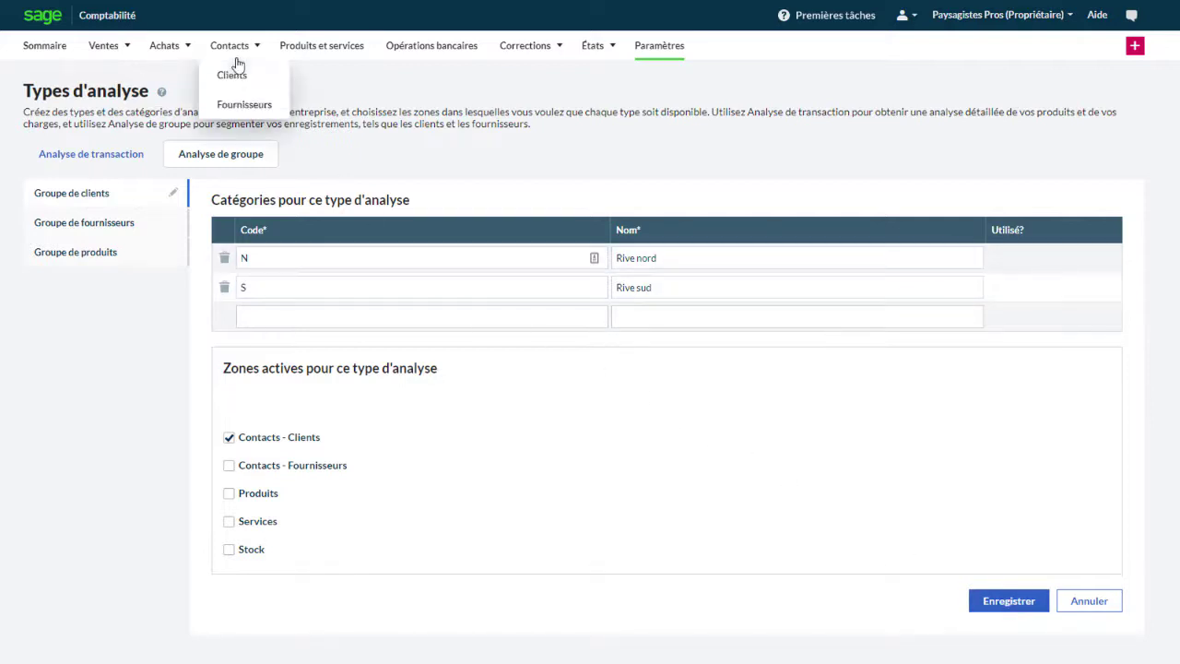
{"action": "left_click", "coordinate": [232, 76]}
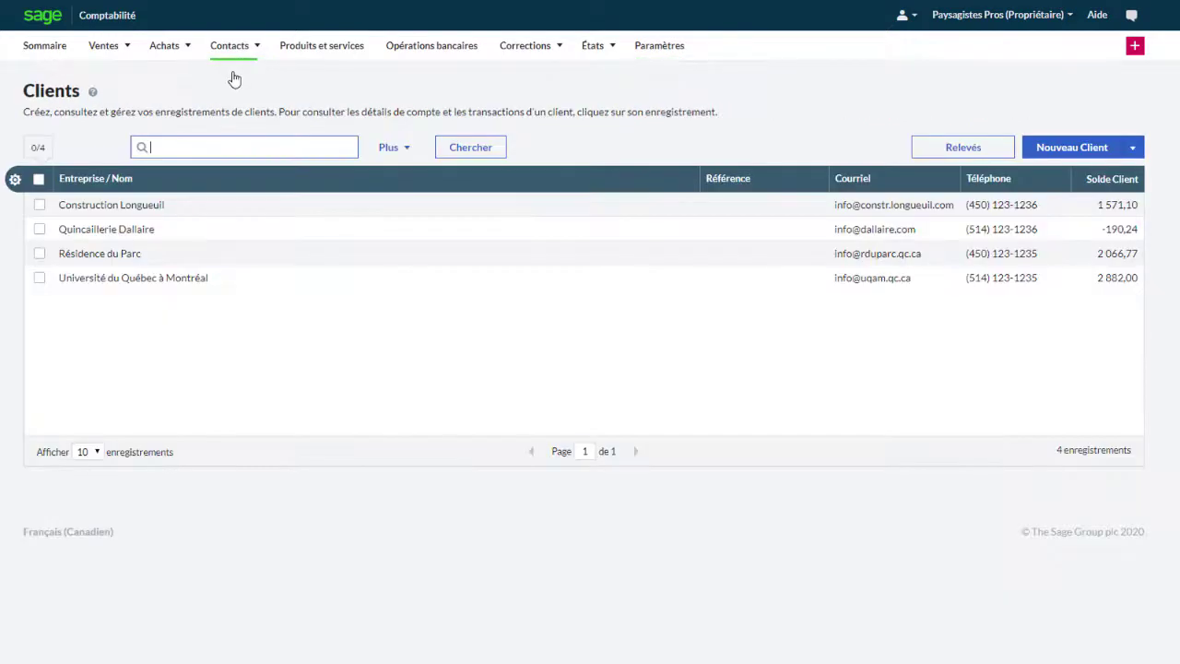
{"action": "left_click", "coordinate": [122, 227]}
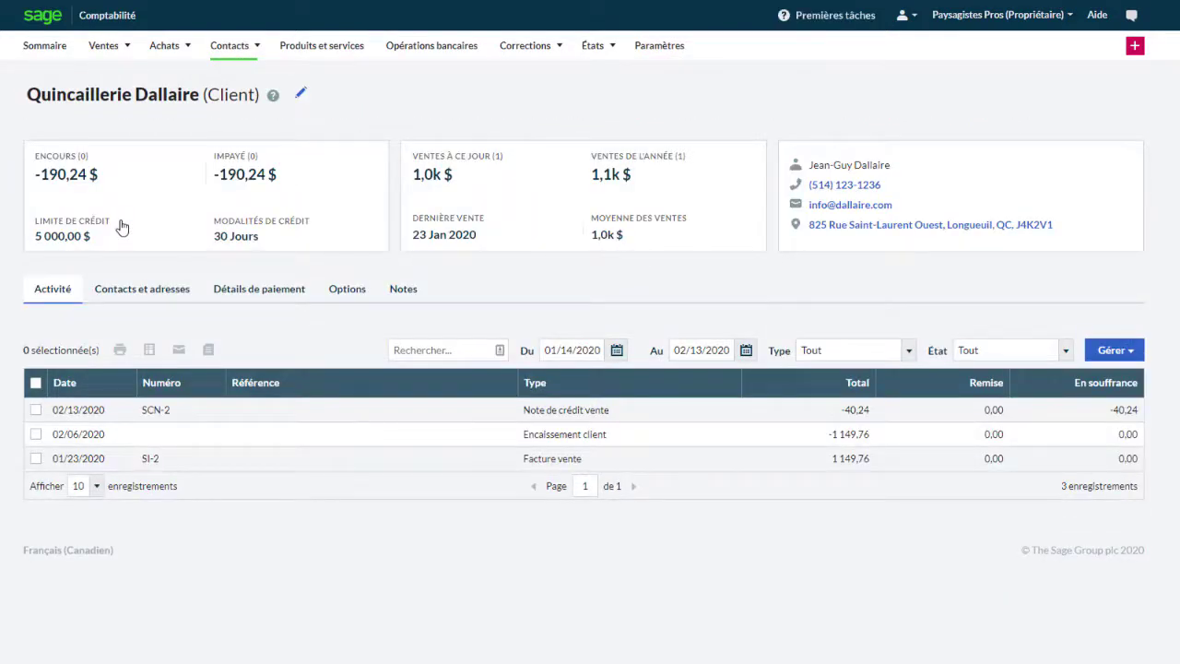
{"action": "left_click", "coordinate": [341, 290]}
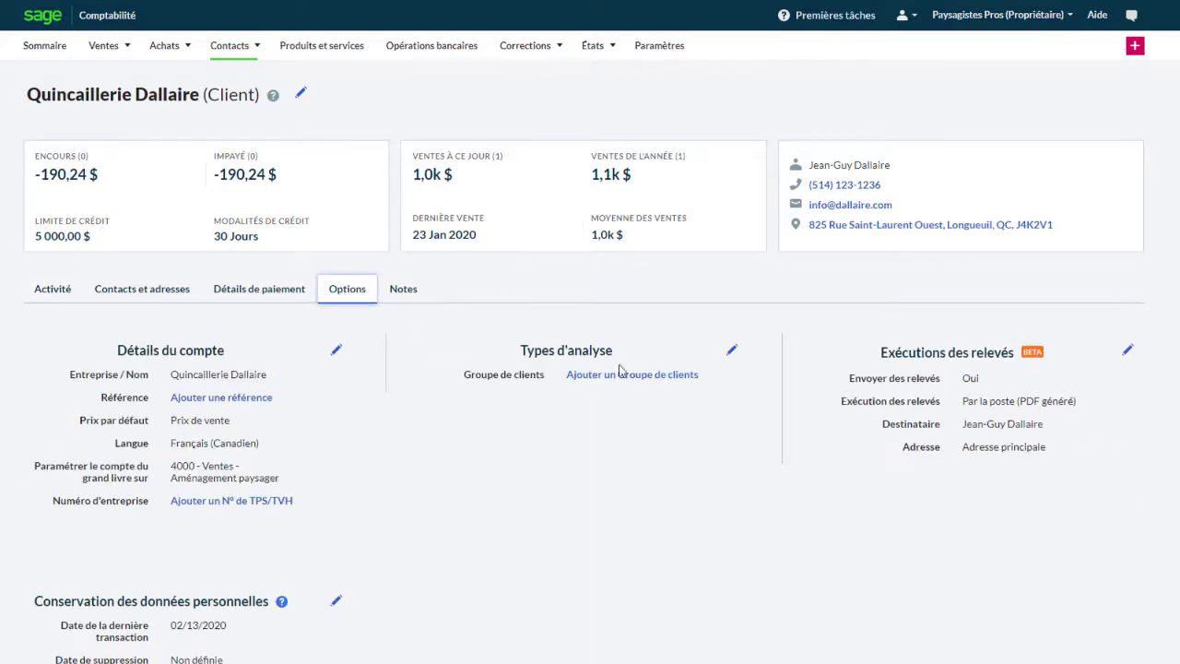
{"action": "left_click", "coordinate": [664, 376]}
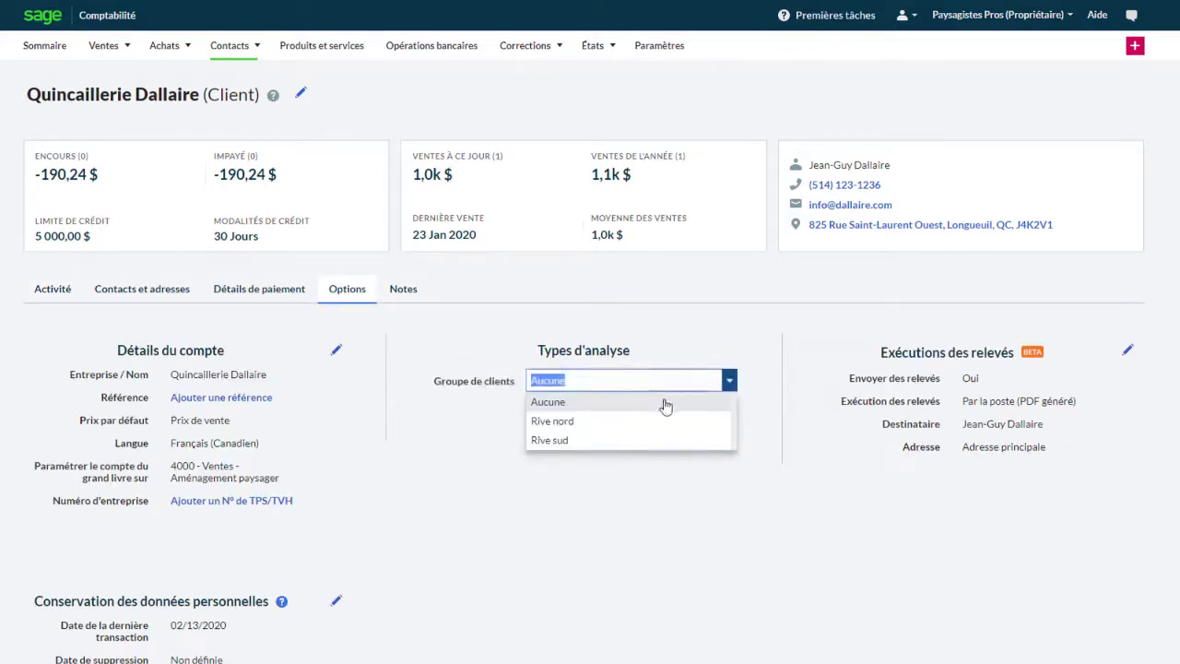
{"action": "left_click", "coordinate": [663, 421]}
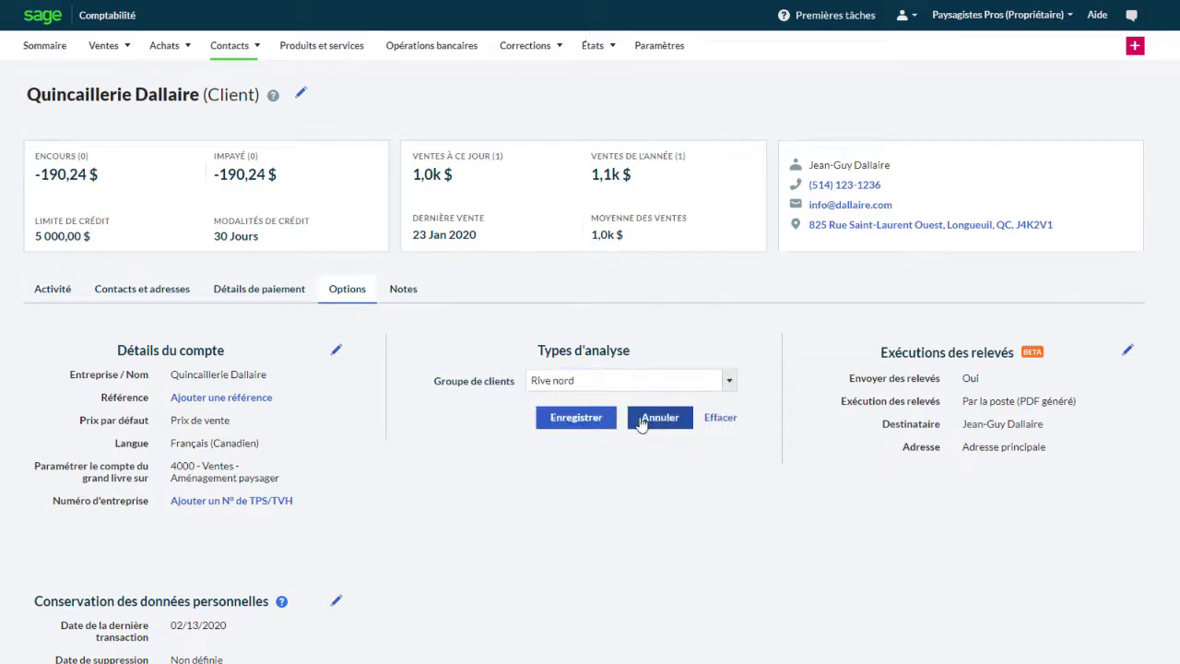
{"action": "left_click", "coordinate": [590, 421]}
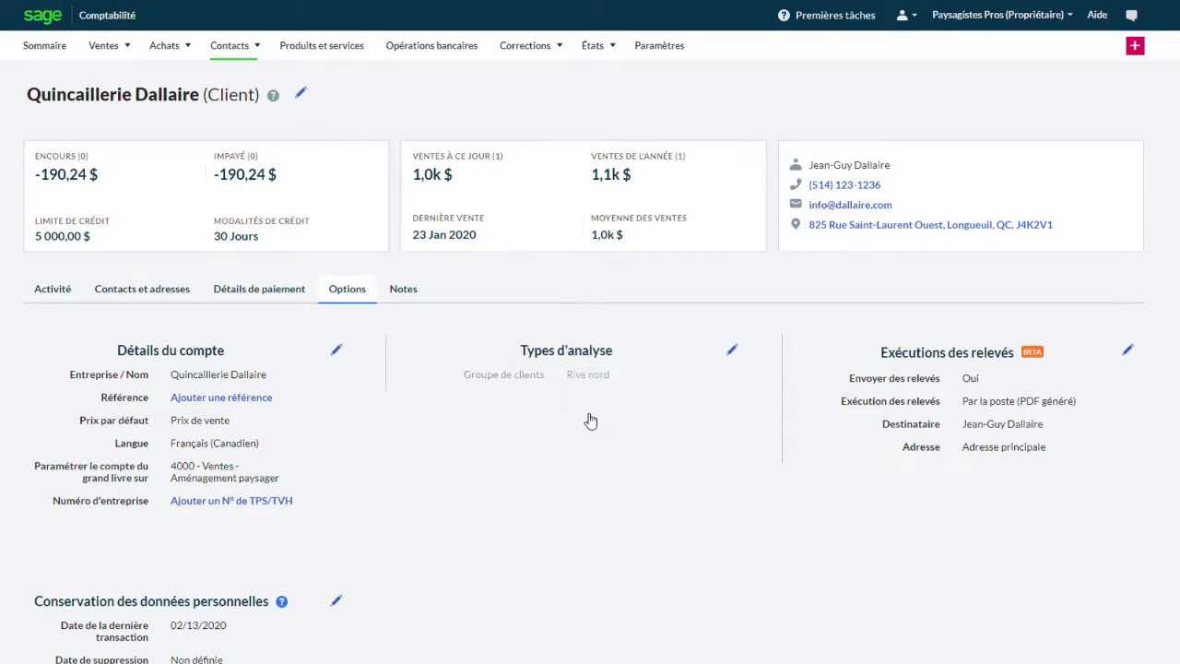
Examine the client group choices in the analysis details of a new client form, and close it without saving.
{"action": "mouse_move", "coordinate": [230, 48]}
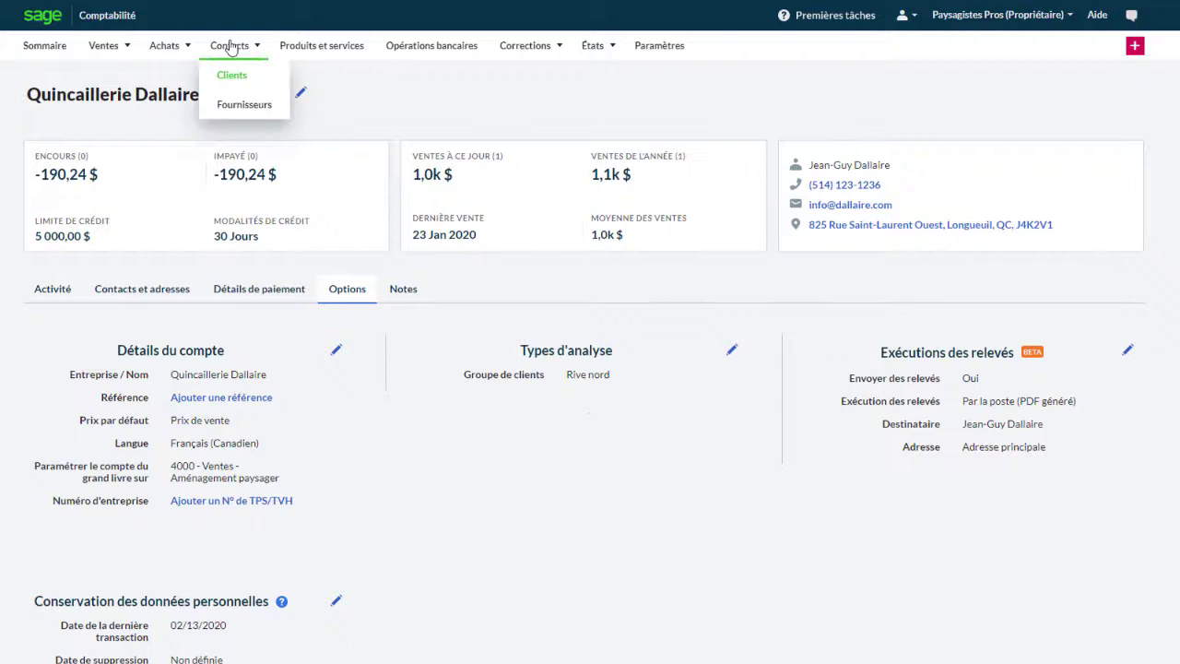
{"action": "left_click", "coordinate": [240, 93]}
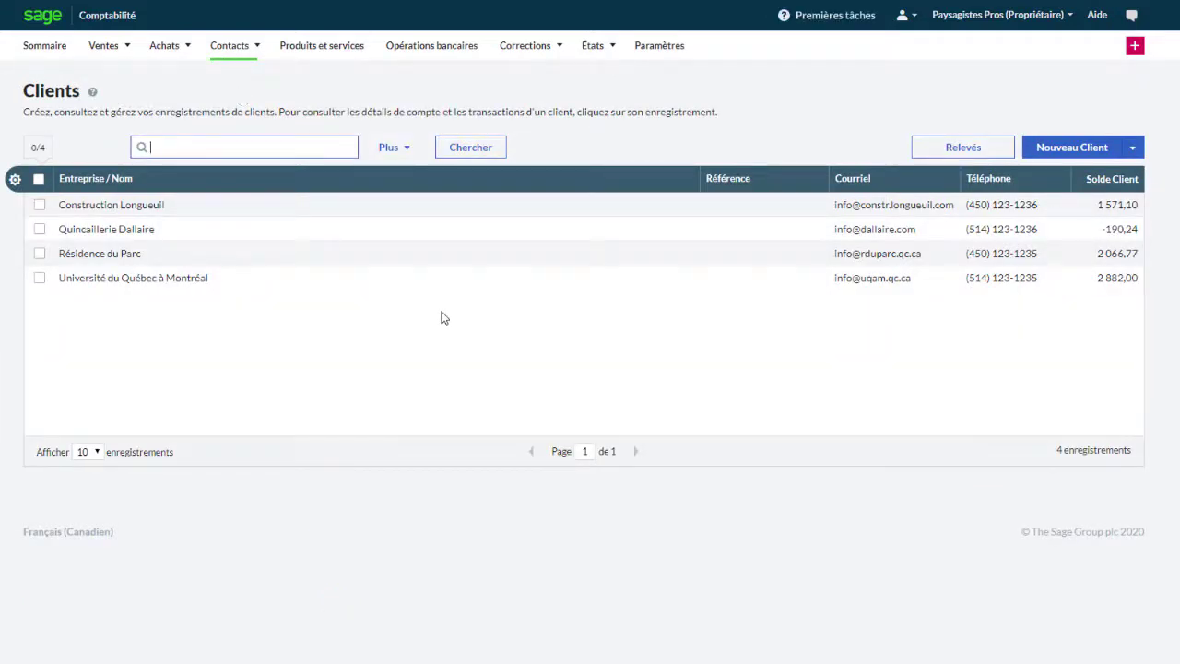
{"action": "left_click", "coordinate": [1072, 149]}
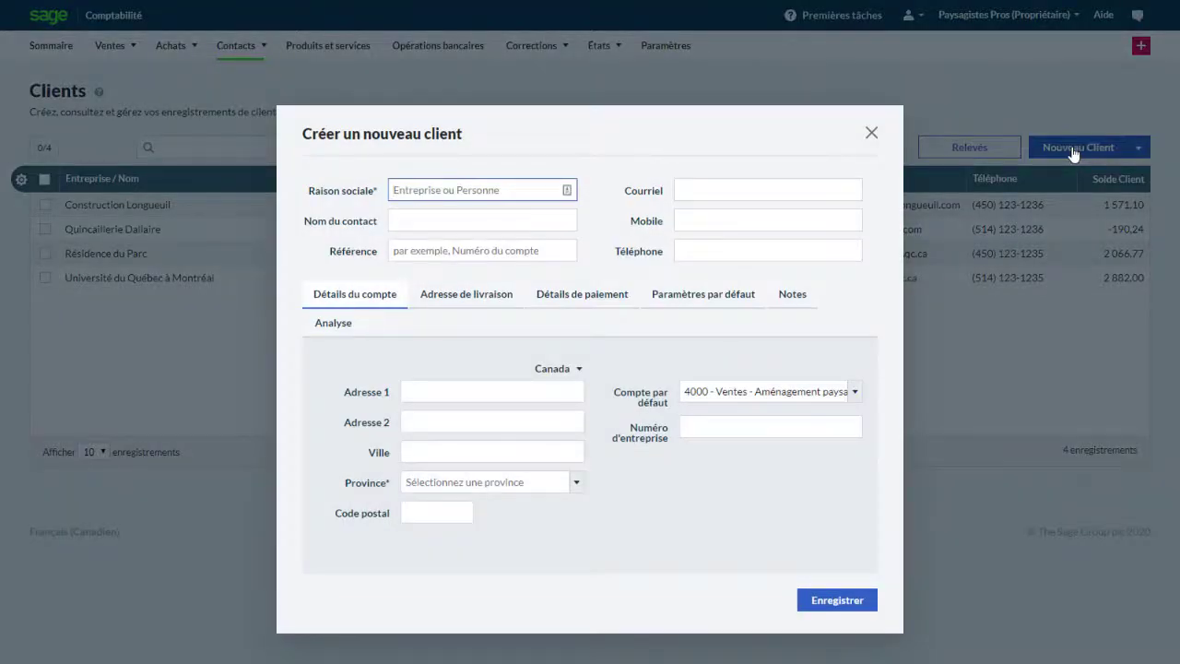
{"action": "left_click", "coordinate": [355, 327]}
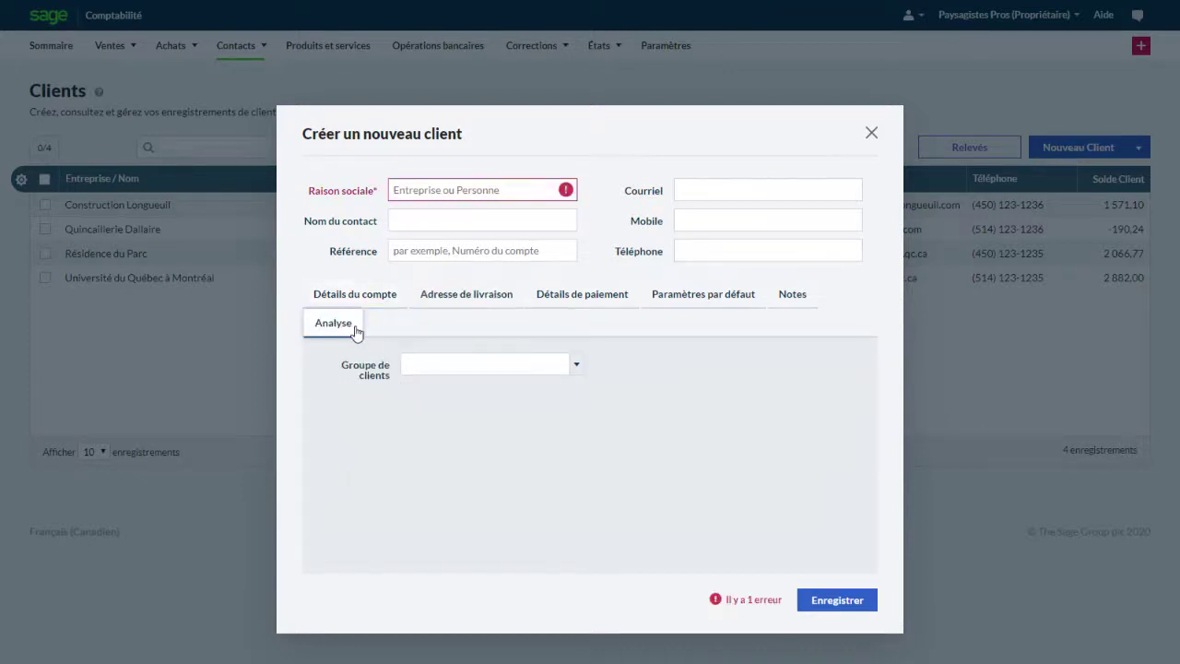
{"action": "left_click", "coordinate": [489, 364]}
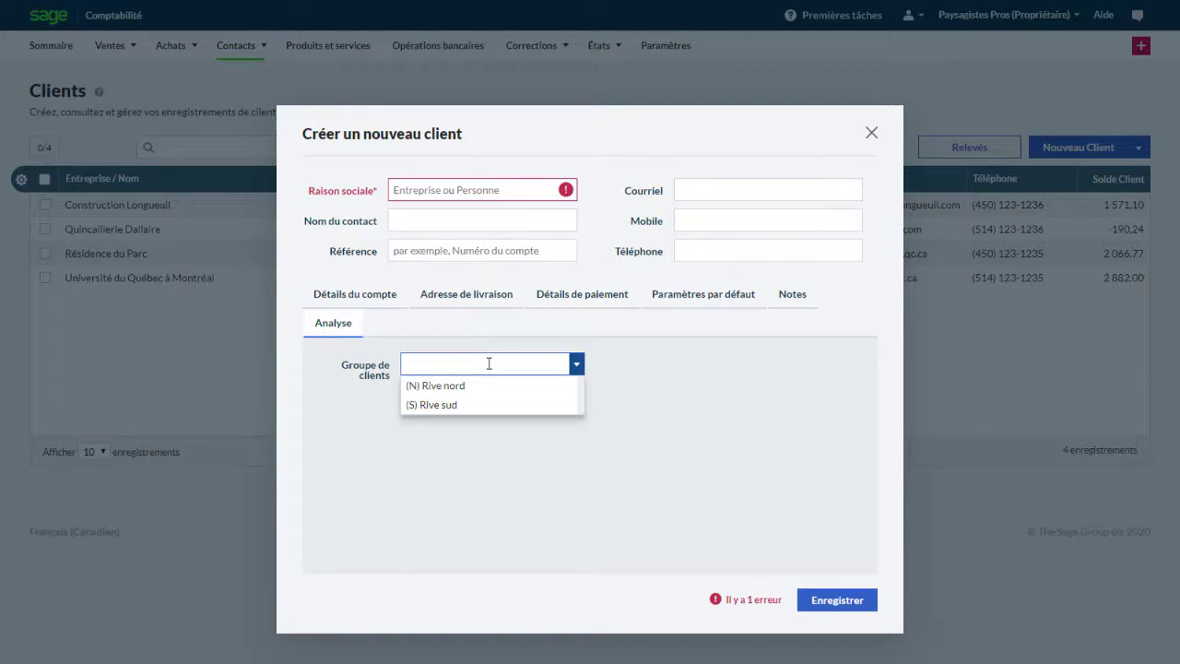
{"action": "left_click", "coordinate": [871, 133]}
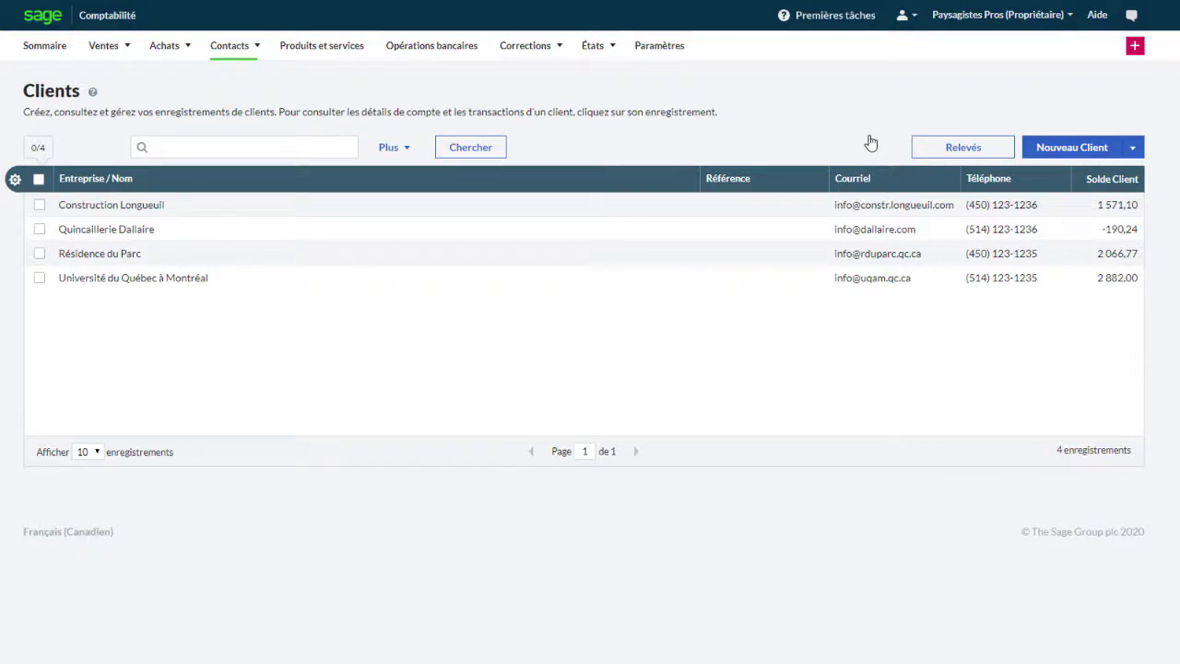
Create a new sales invoice for the client Université du Québec à Montréal.
{"action": "left_click", "coordinate": [1141, 47]}
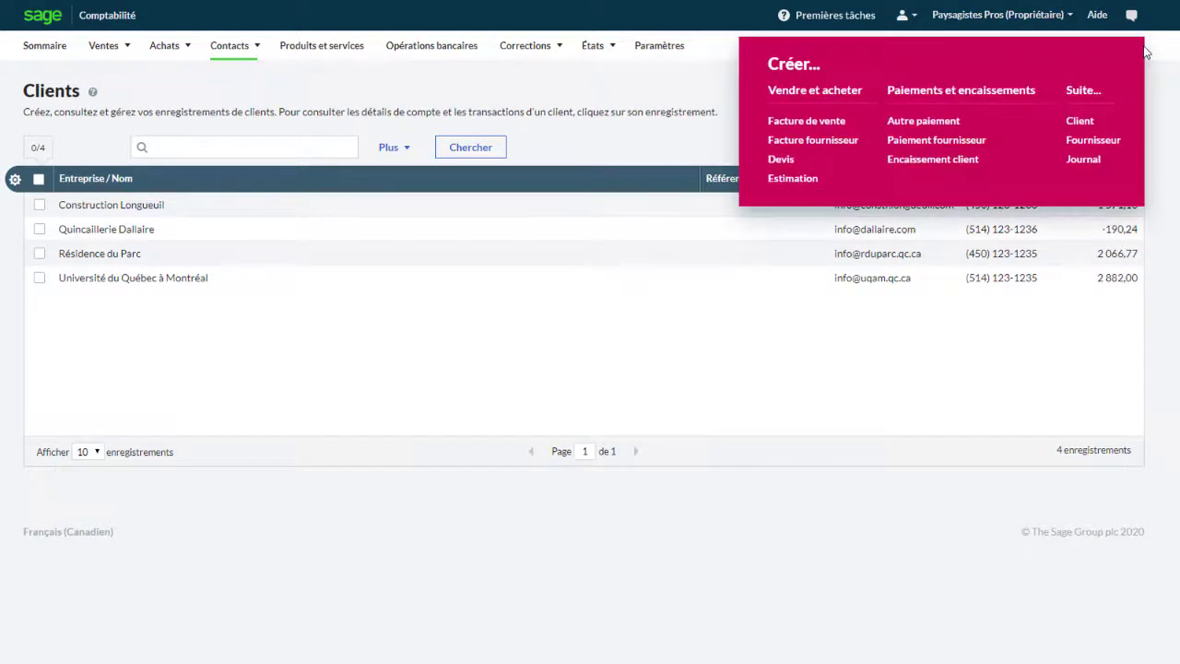
{"action": "left_click", "coordinate": [798, 124]}
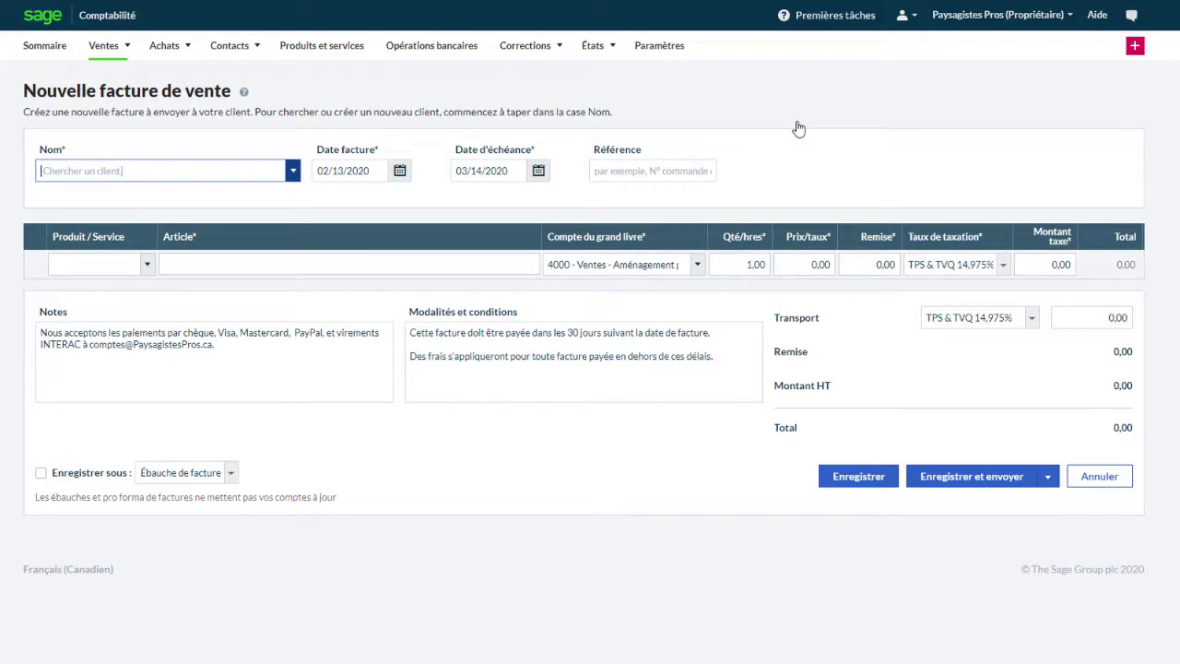
{"action": "left_click", "coordinate": [291, 177]}
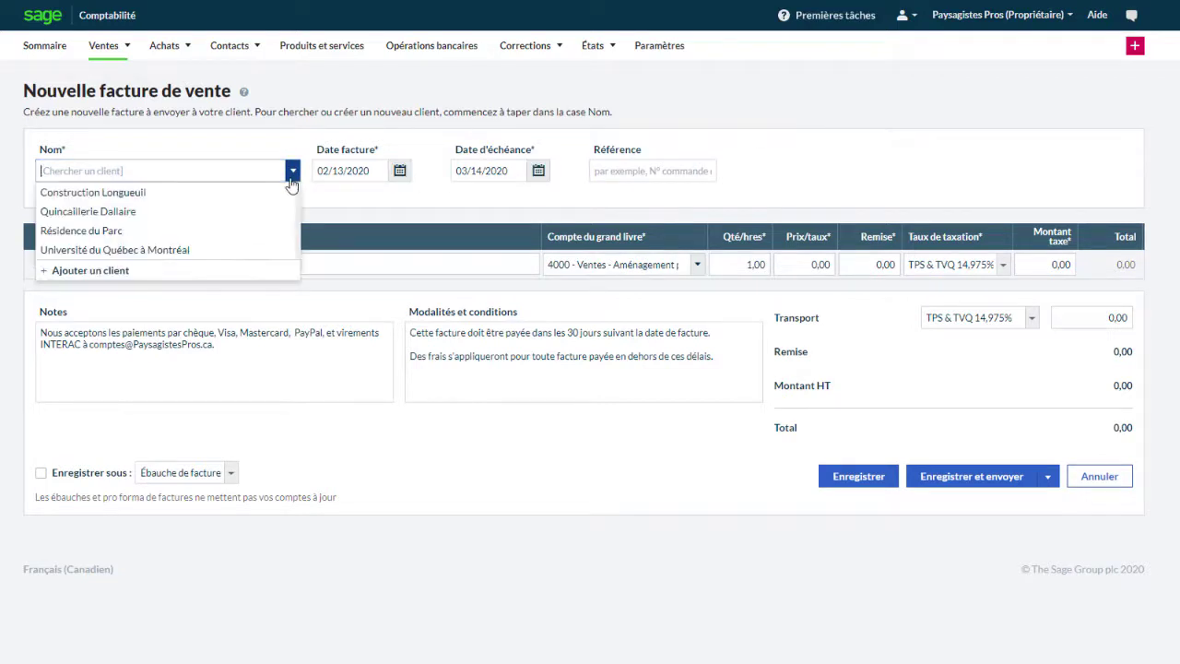
{"action": "left_click", "coordinate": [269, 249]}
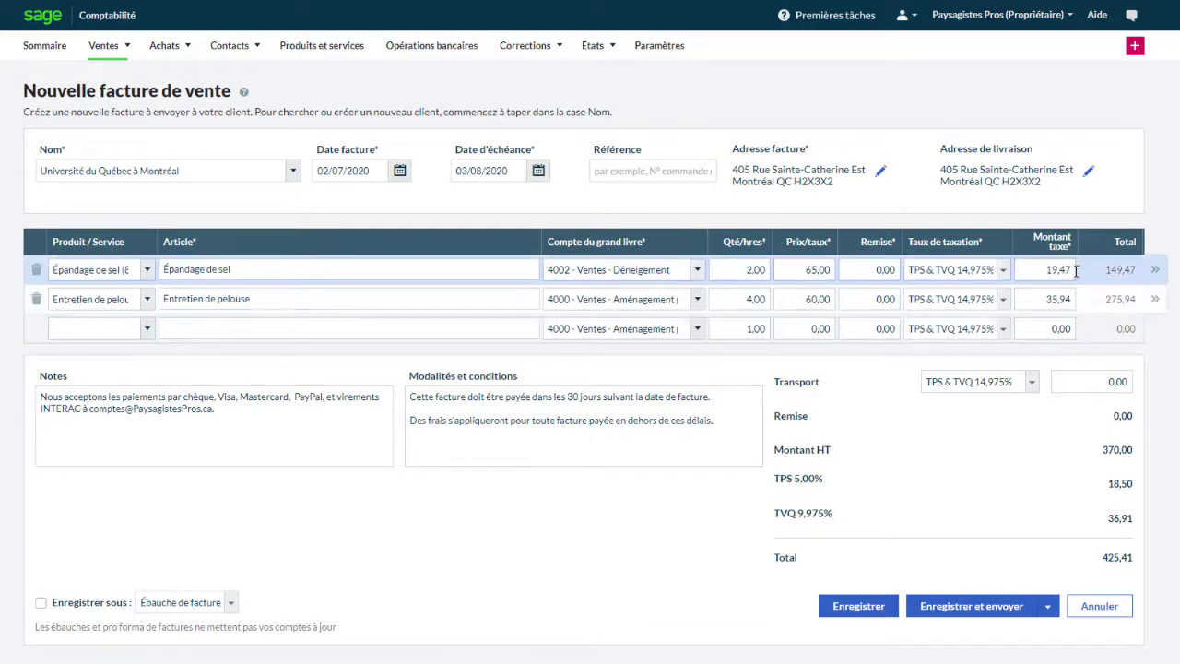
Assign the invoice's Épandage de sel line to the activity (02) Déneigement and the project (01) Groupe UQAM - Site 1.
{"action": "left_click", "coordinate": [1154, 271]}
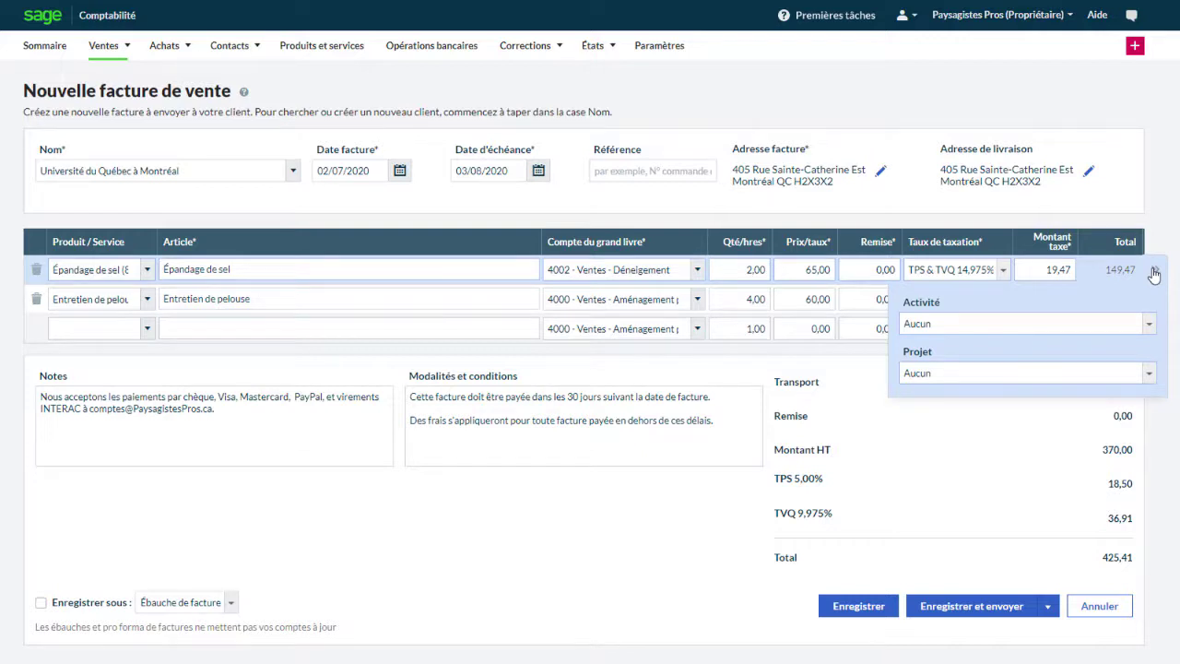
{"action": "left_click", "coordinate": [1144, 321]}
{"action": "left_click", "coordinate": [1119, 367]}
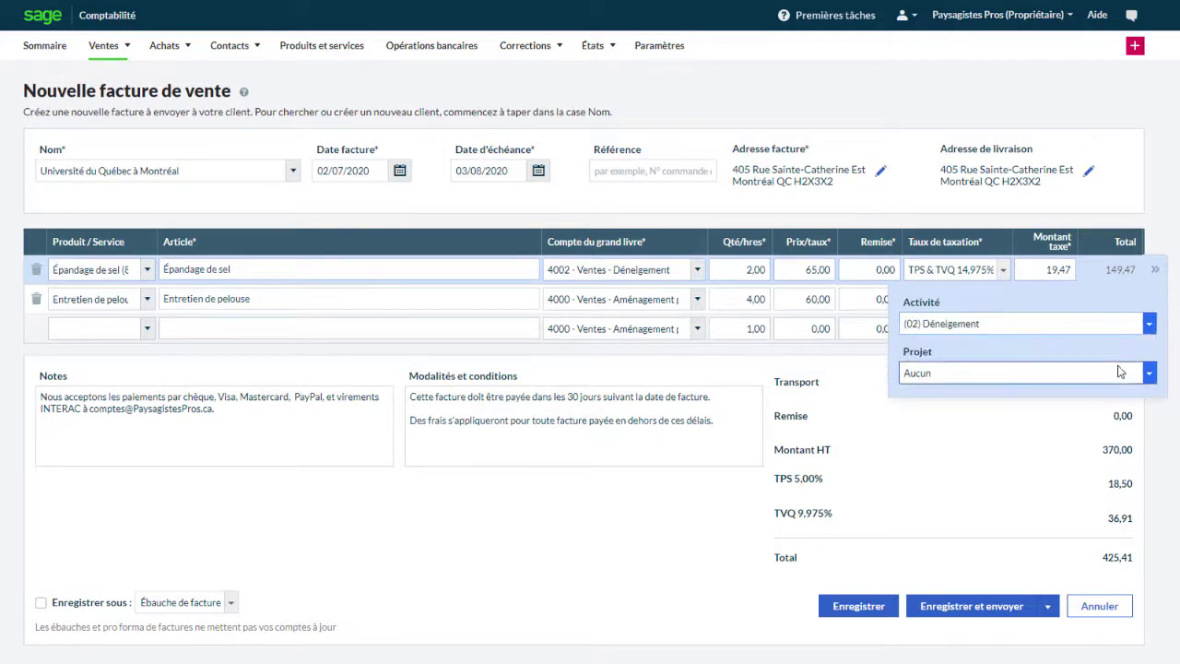
{"action": "left_click", "coordinate": [1148, 374]}
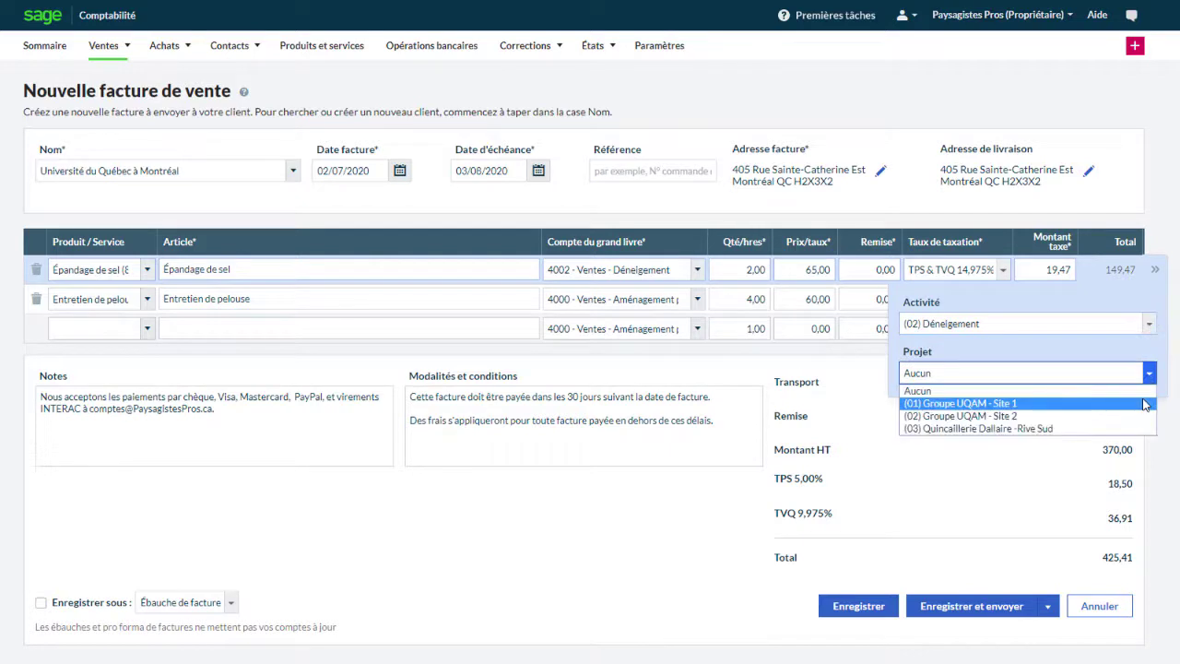
{"action": "left_click", "coordinate": [1145, 402]}
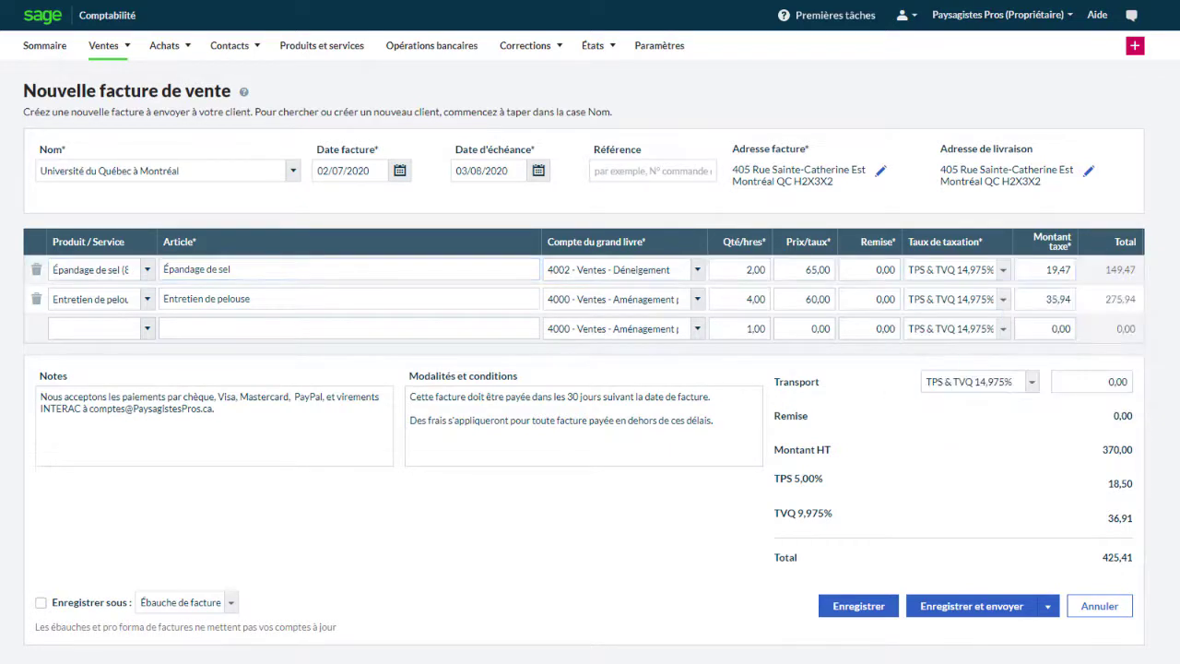
Assign the Entretien de pelouse line to activity (01) Aménagement paysager and project (02) Groupe UQAM - Site 2, and save the invoice.
{"action": "left_click", "coordinate": [1153, 300]}
{"action": "left_click", "coordinate": [1146, 354]}
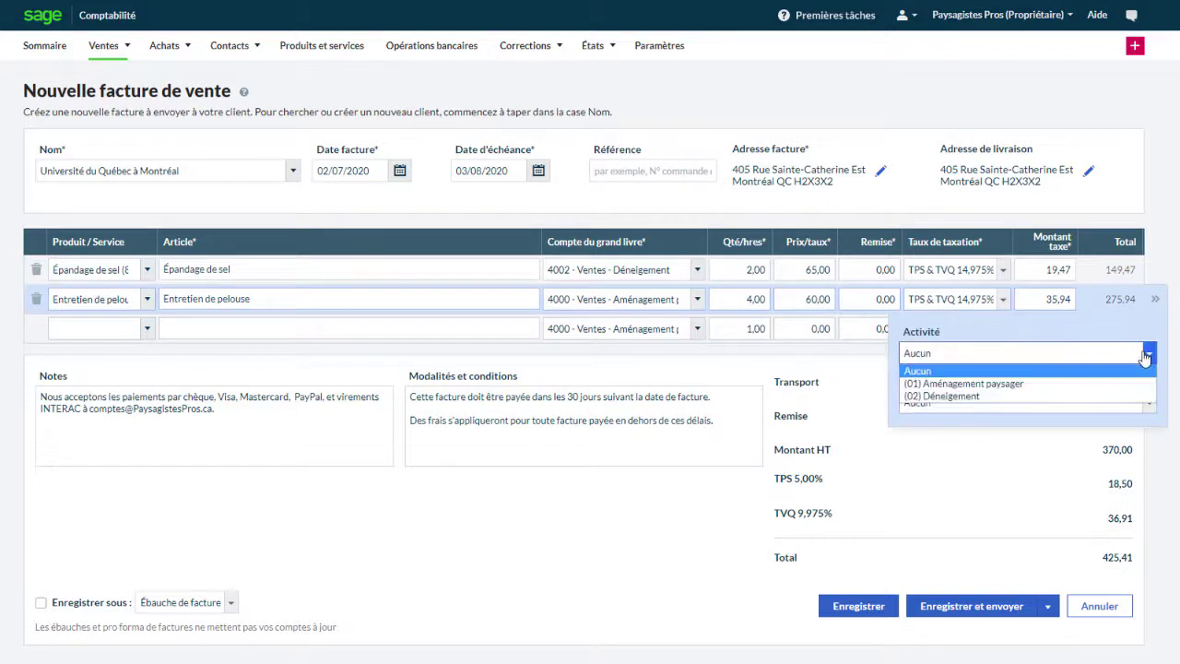
{"action": "left_click", "coordinate": [1125, 382]}
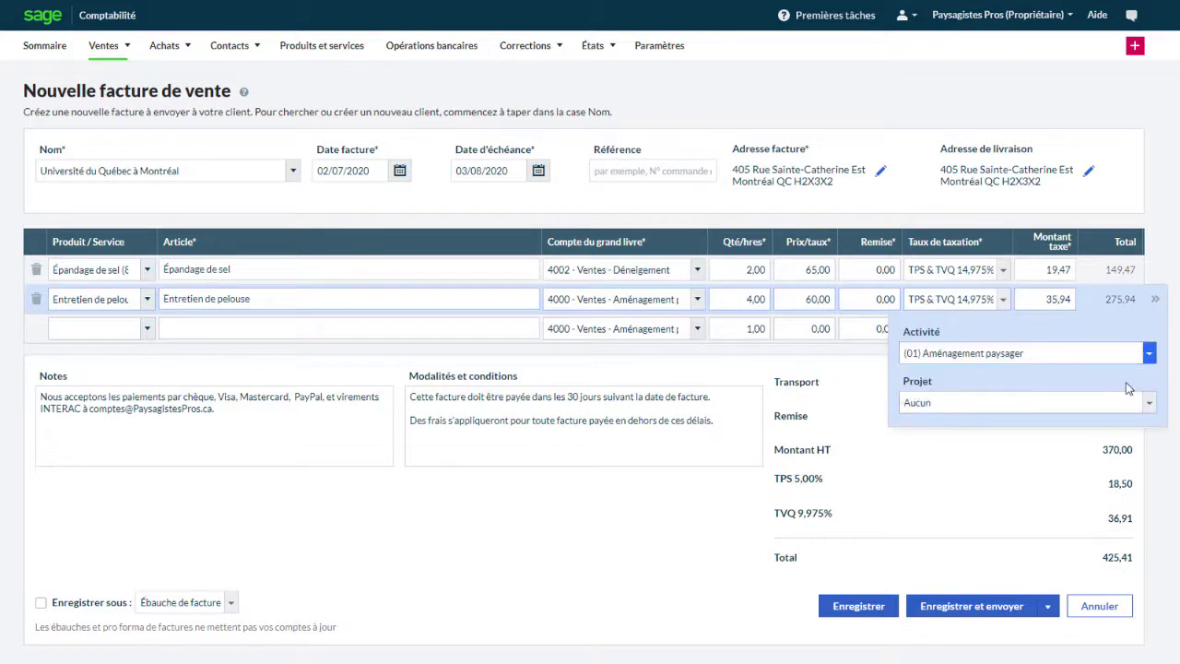
{"action": "left_click", "coordinate": [1122, 411]}
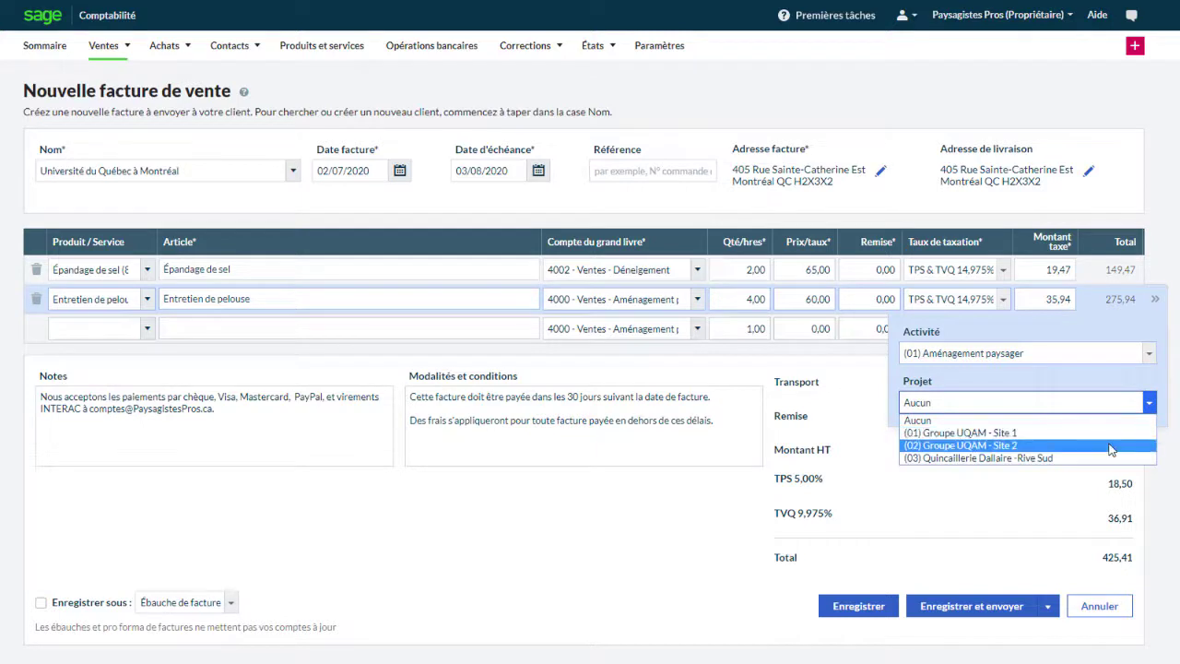
{"action": "left_click", "coordinate": [1113, 447]}
{"action": "left_click", "coordinate": [1117, 450]}
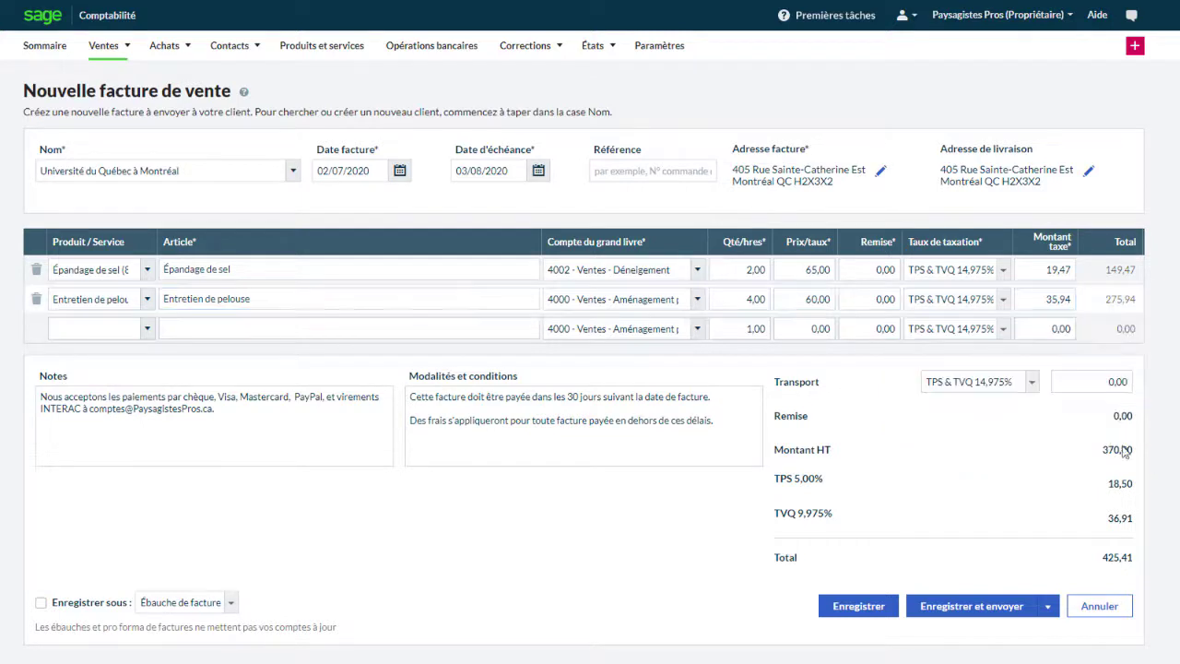
{"action": "left_click", "coordinate": [858, 606]}
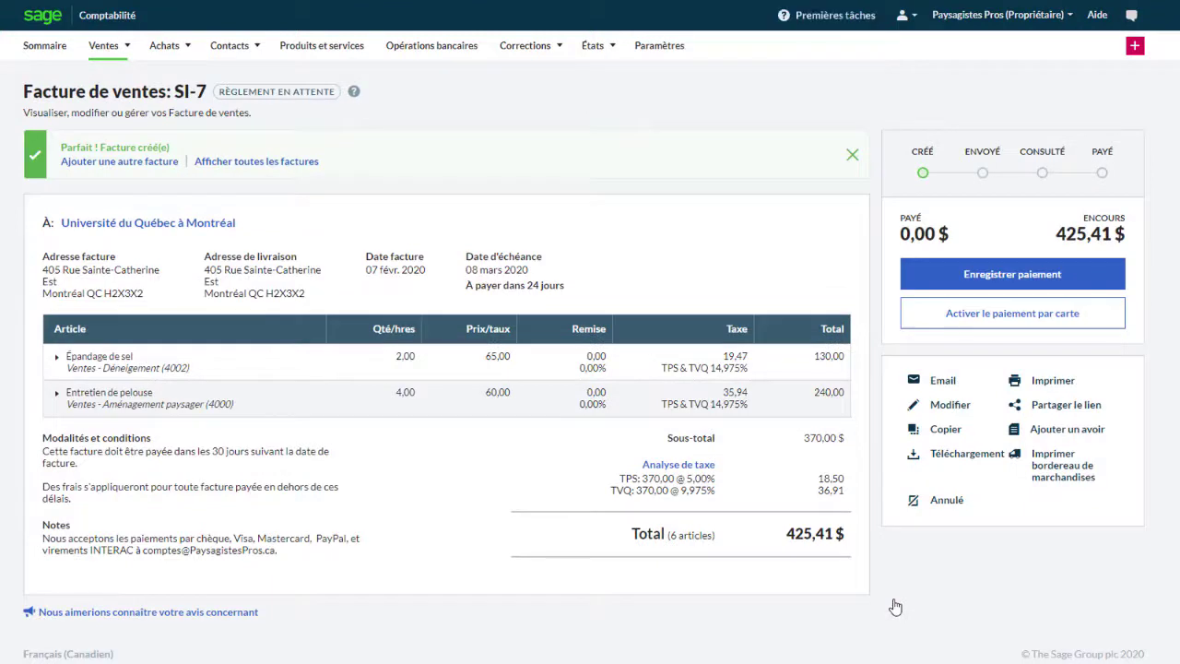
Open the Profit et perte report and set its period to Cette année.
{"action": "left_click", "coordinate": [597, 48]}
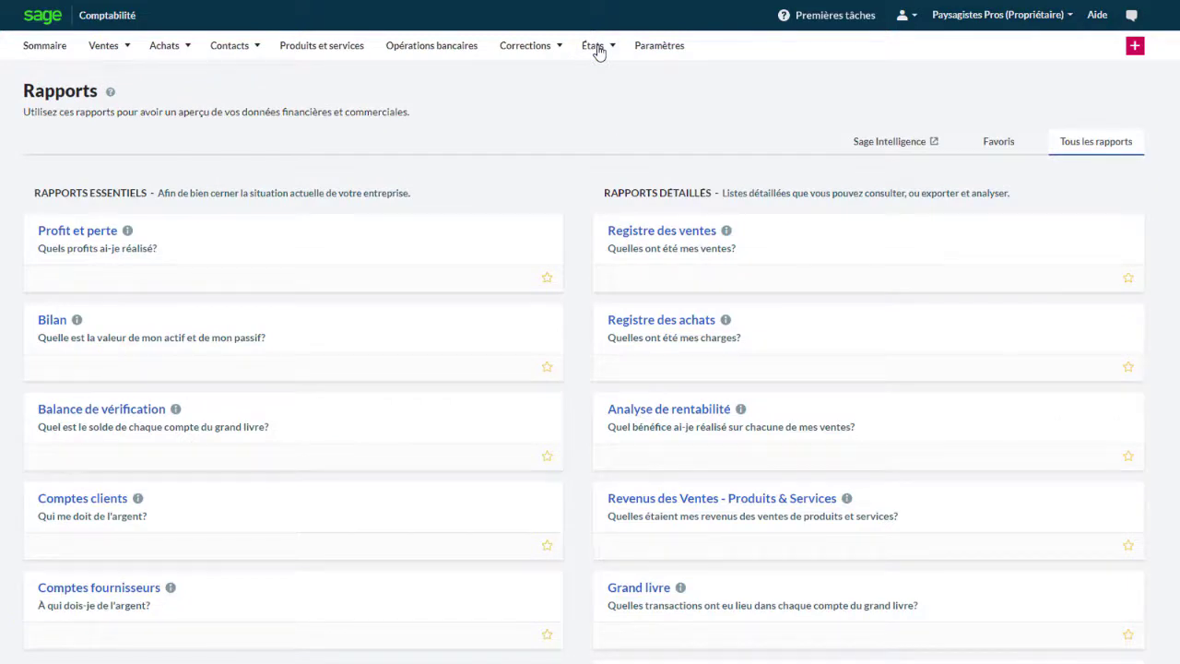
{"action": "left_click", "coordinate": [98, 236]}
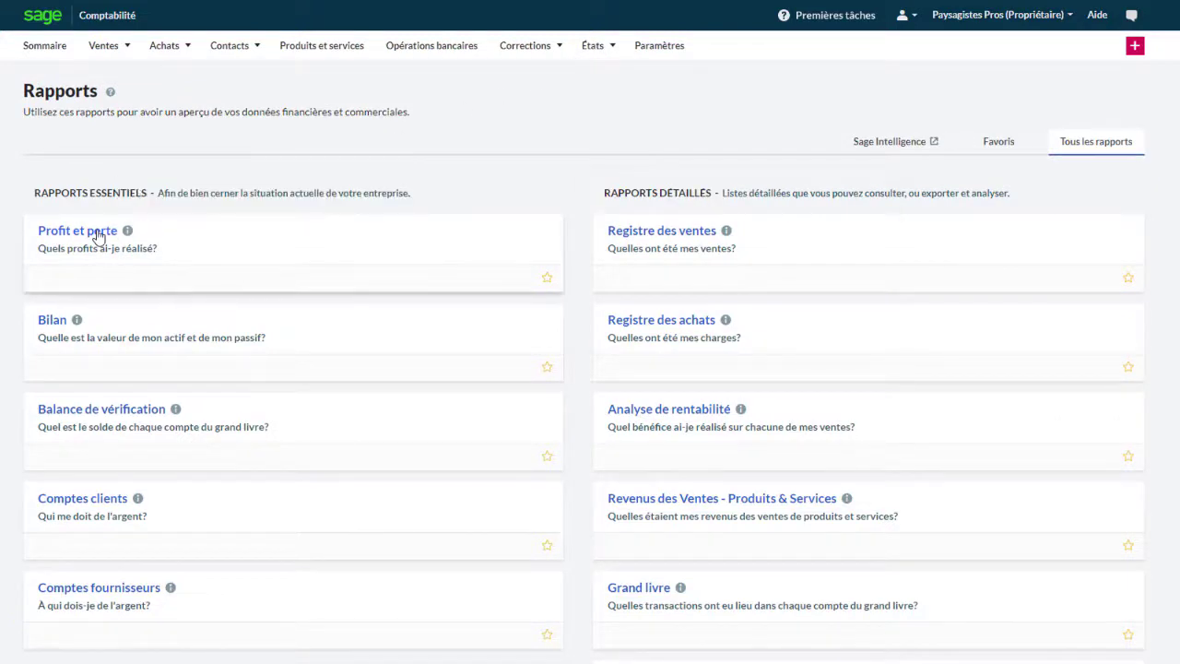
{"action": "left_click", "coordinate": [144, 162]}
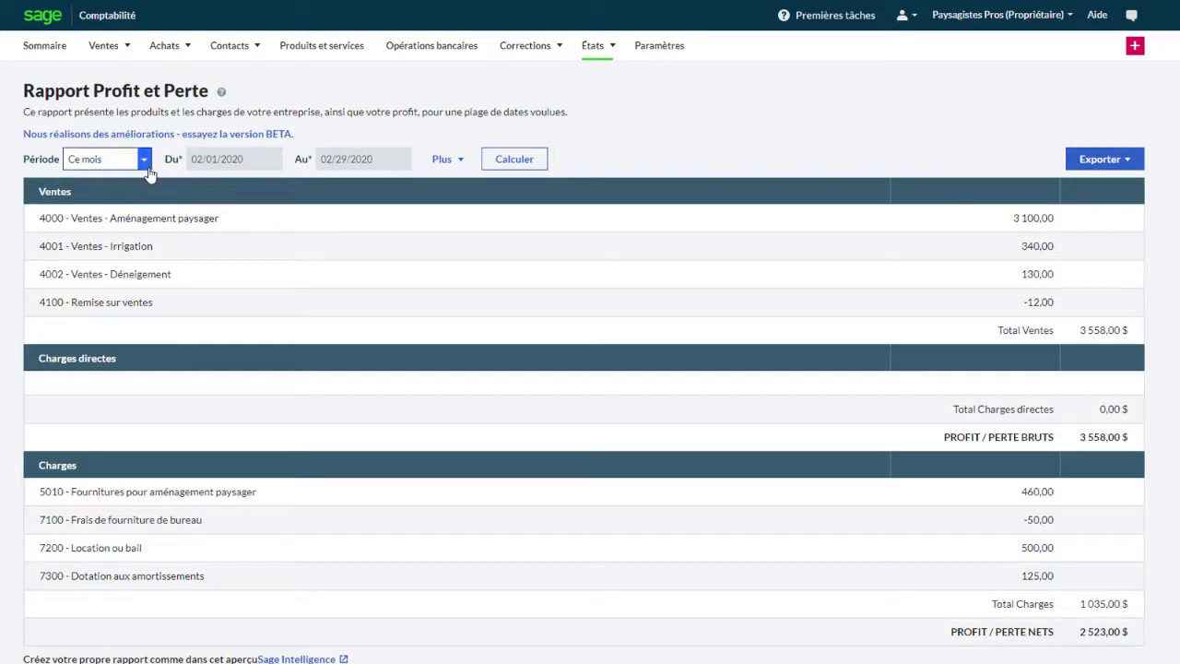
{"action": "left_click", "coordinate": [127, 206]}
Filter the profit and loss report by analysis type Activité and category (01) Aménagement paysager, and recalculate it.
{"action": "left_click", "coordinate": [446, 158]}
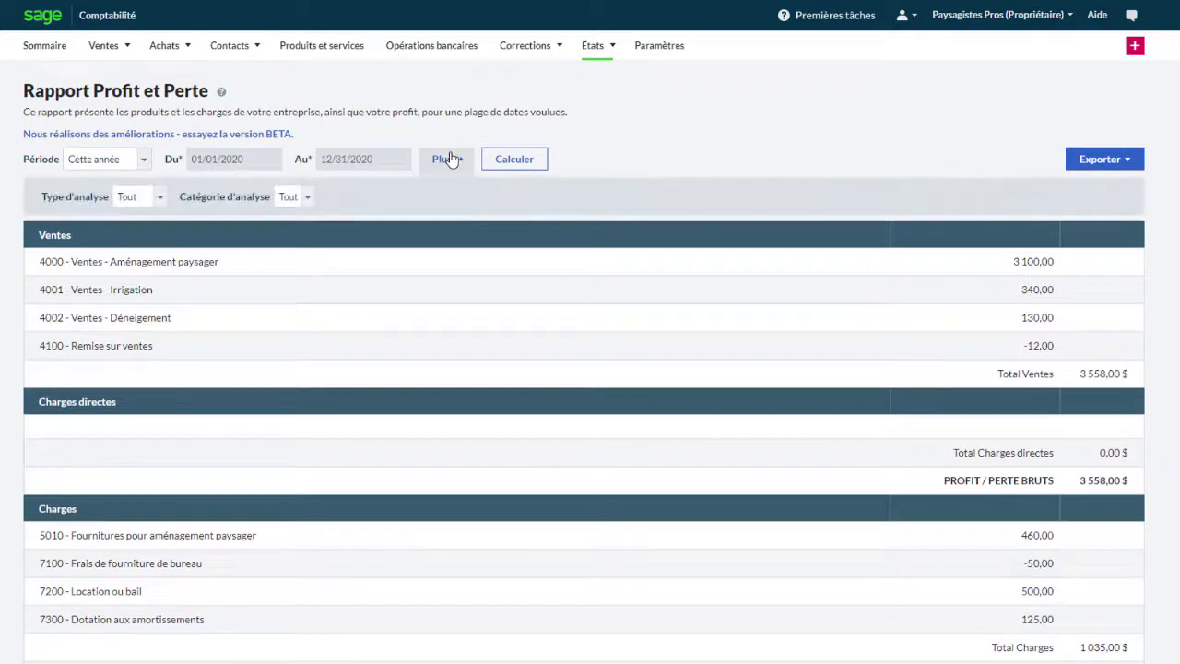
{"action": "left_click", "coordinate": [161, 199]}
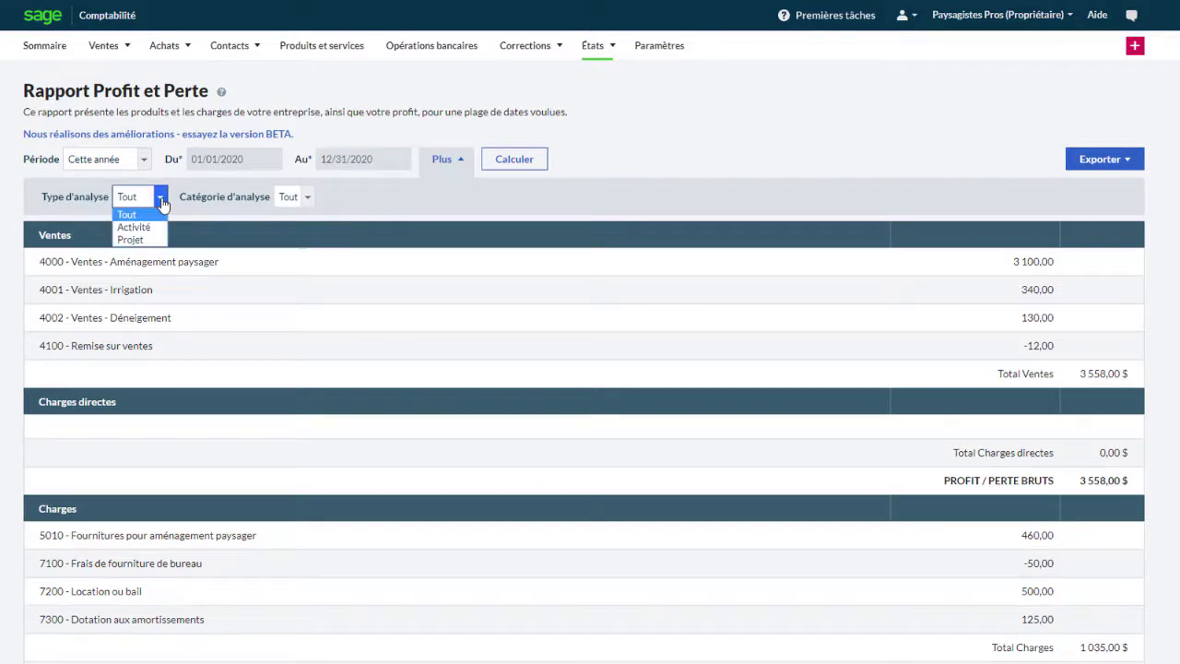
{"action": "left_click", "coordinate": [155, 225]}
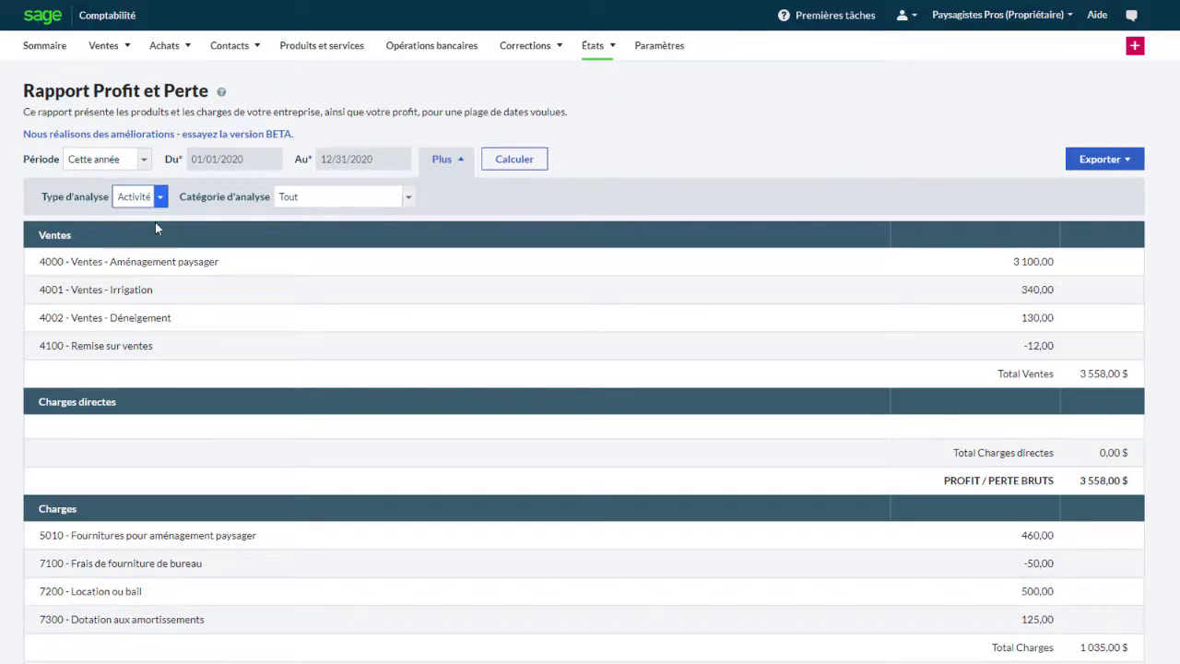
{"action": "left_click", "coordinate": [406, 198]}
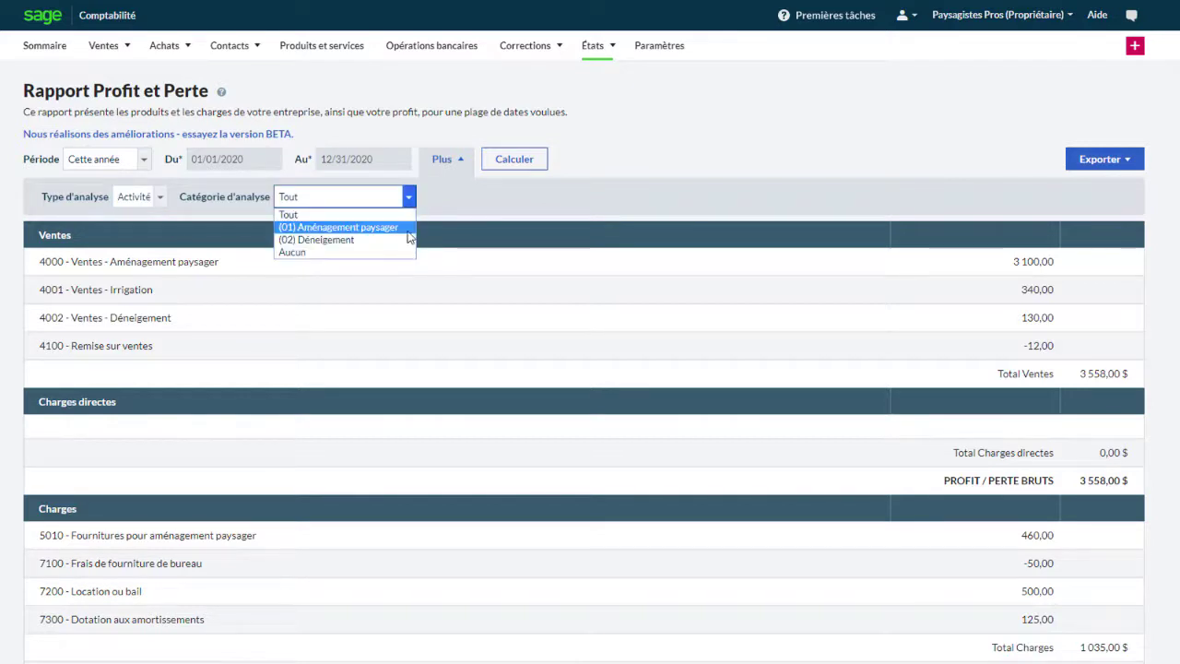
{"action": "left_click", "coordinate": [406, 229]}
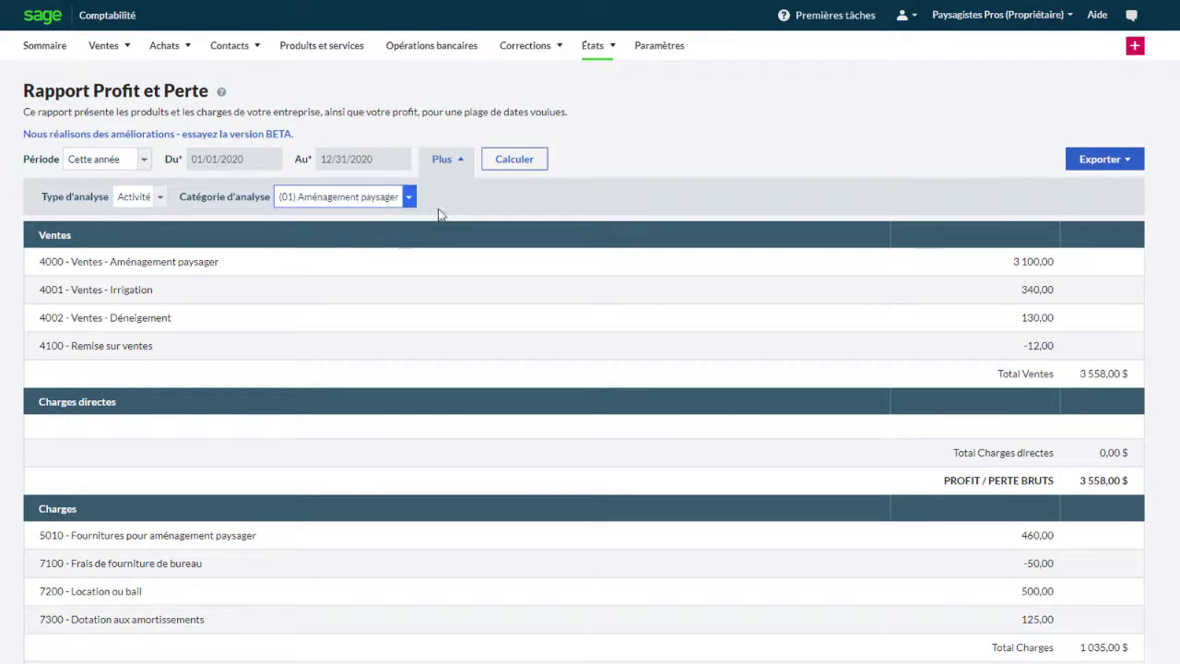
{"action": "left_click", "coordinate": [512, 160]}
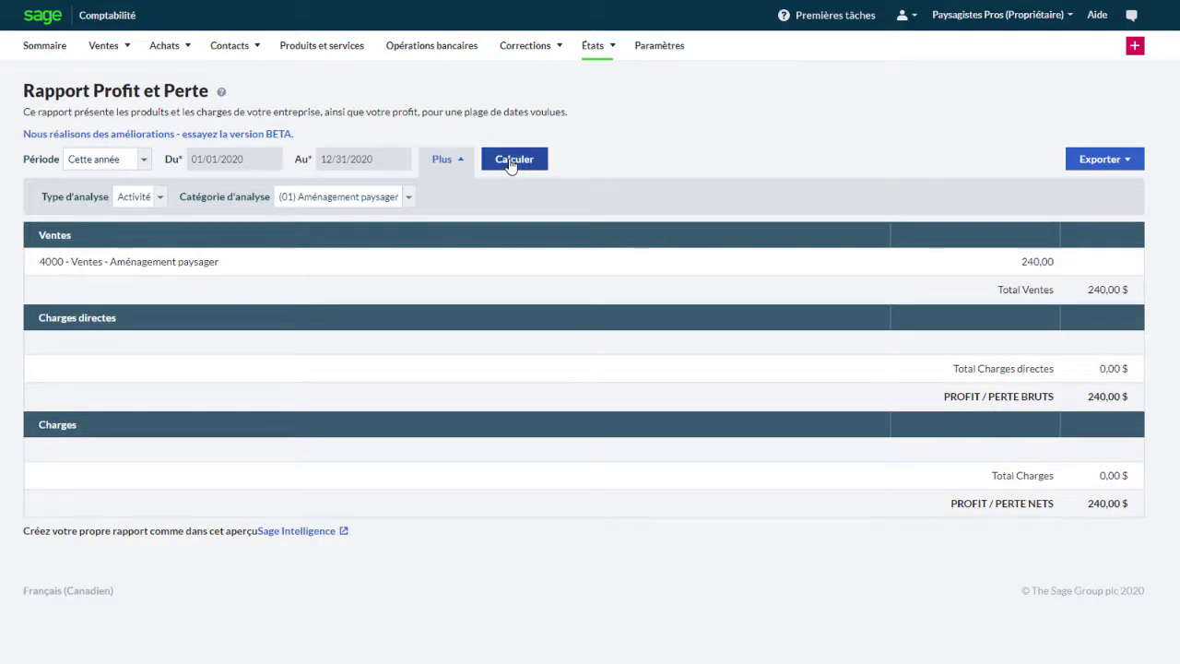
Run the Comptes clients report for analysis type Groupe de clients and category (N) Rive nord, and return to the report list.
{"action": "left_click", "coordinate": [584, 51]}
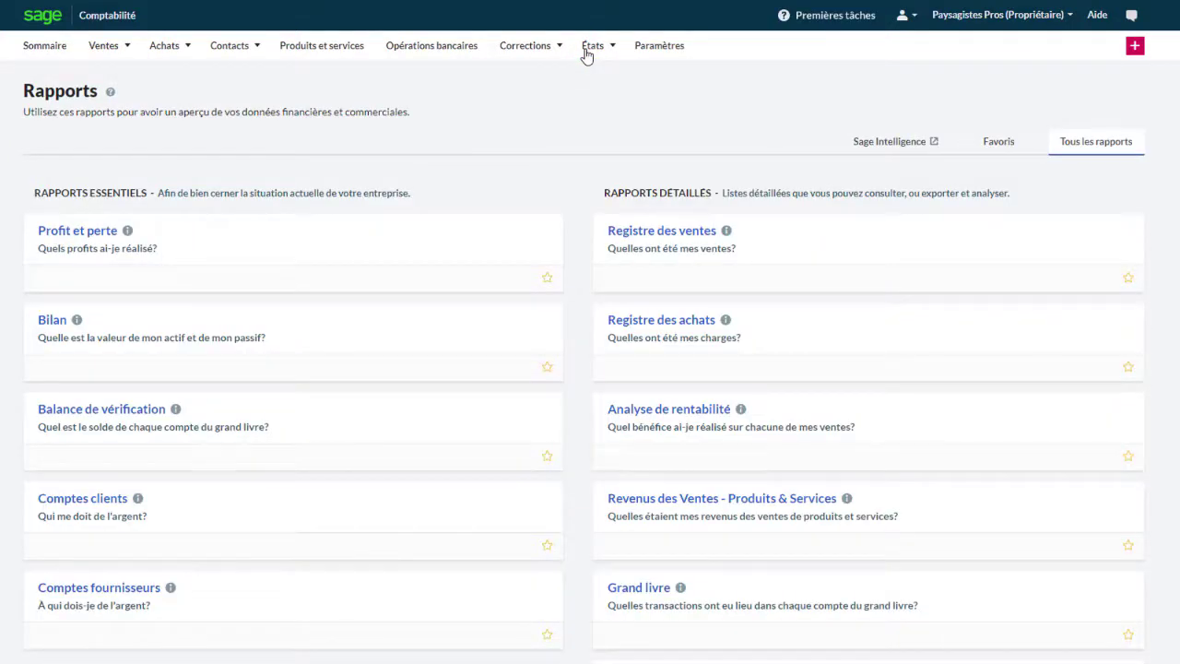
{"action": "left_click", "coordinate": [101, 500]}
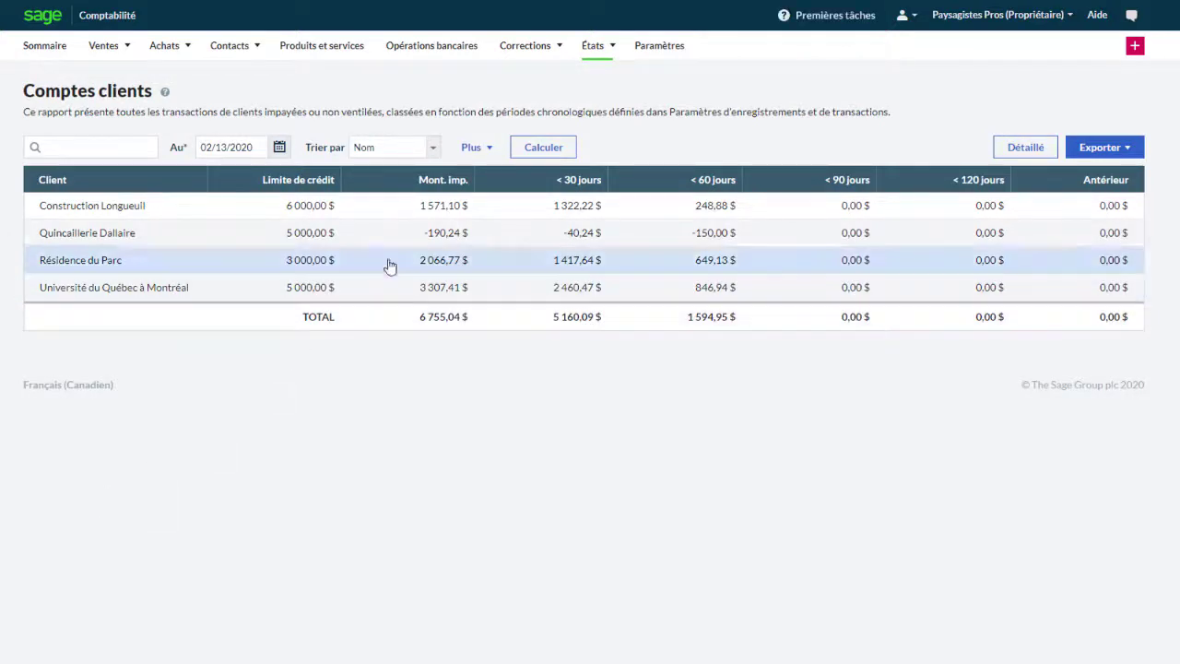
{"action": "left_click", "coordinate": [477, 160]}
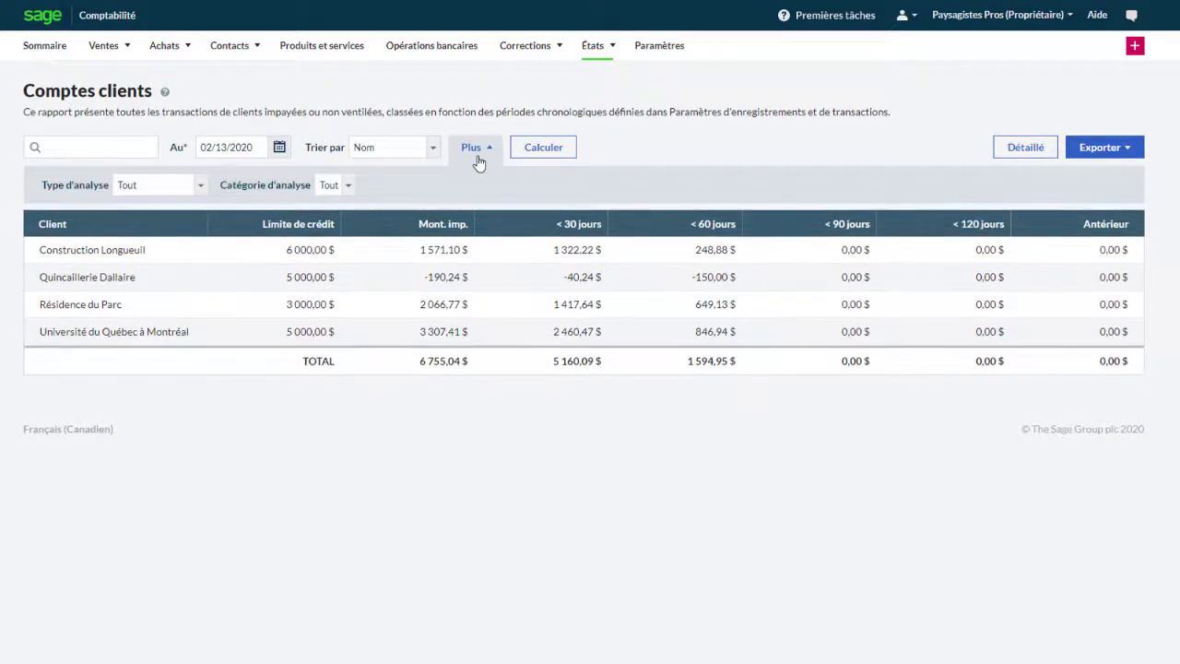
{"action": "left_click", "coordinate": [200, 188]}
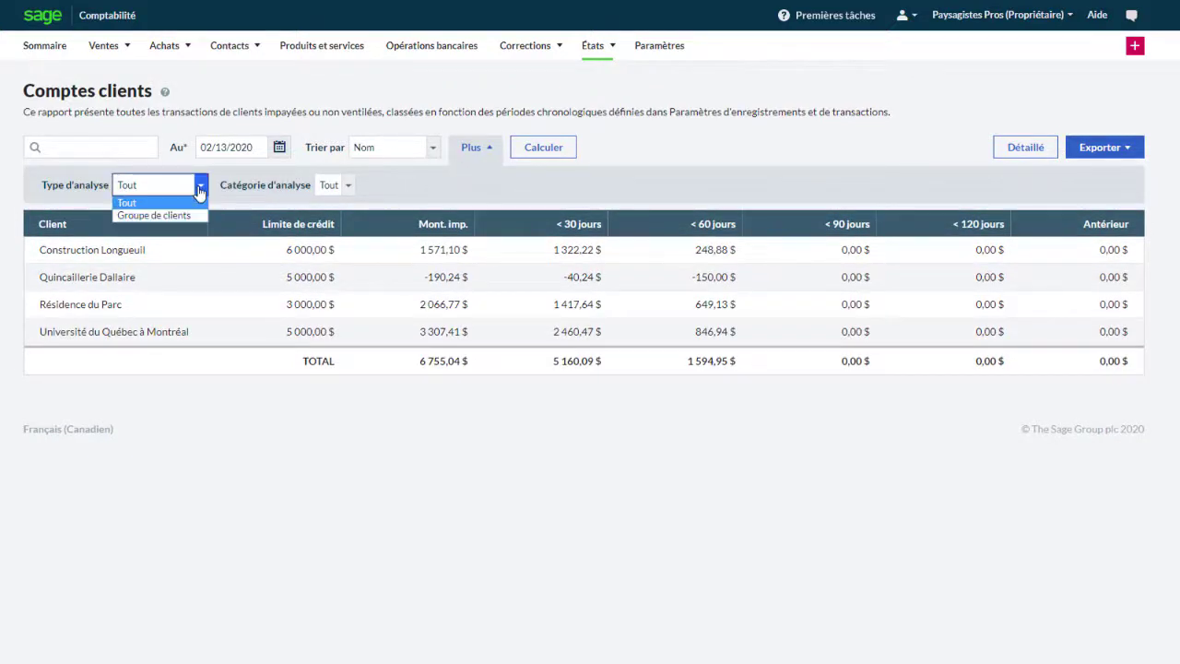
{"action": "left_click", "coordinate": [179, 216]}
{"action": "left_click", "coordinate": [382, 188]}
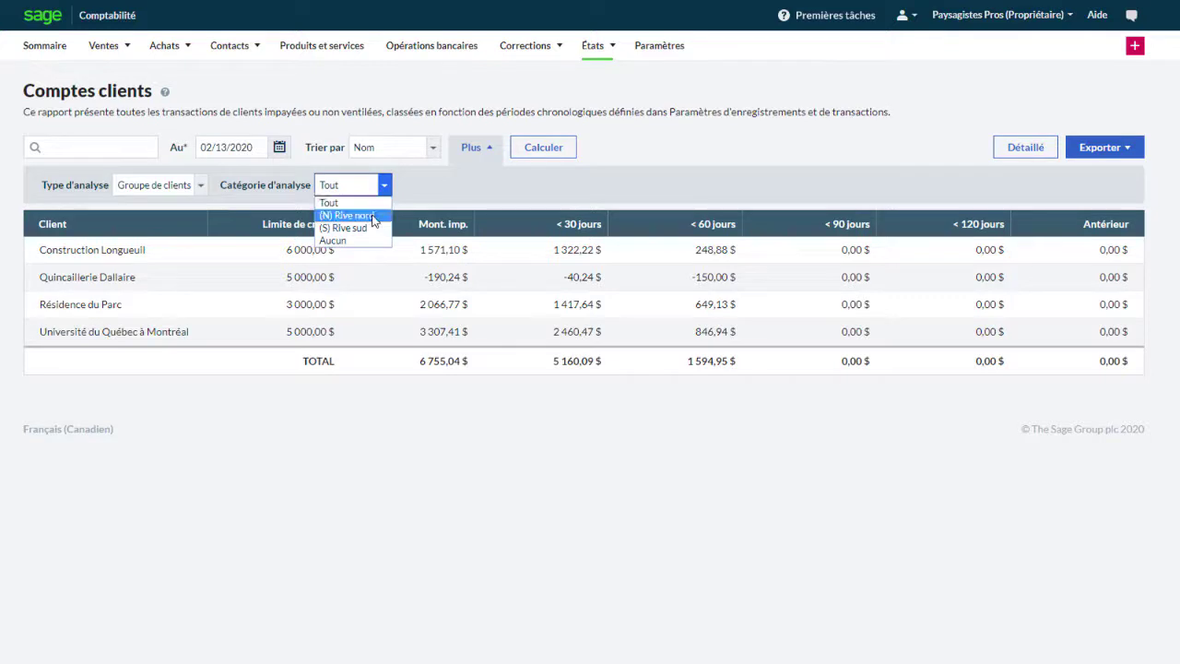
{"action": "left_click", "coordinate": [373, 216]}
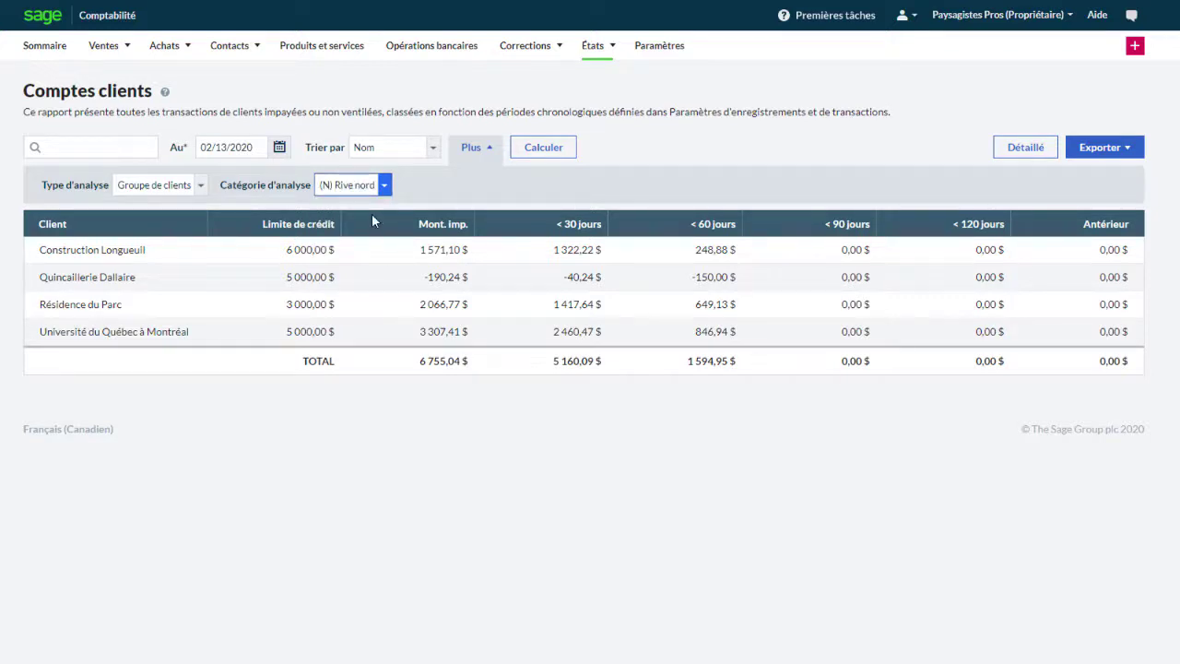
{"action": "left_click", "coordinate": [542, 149]}
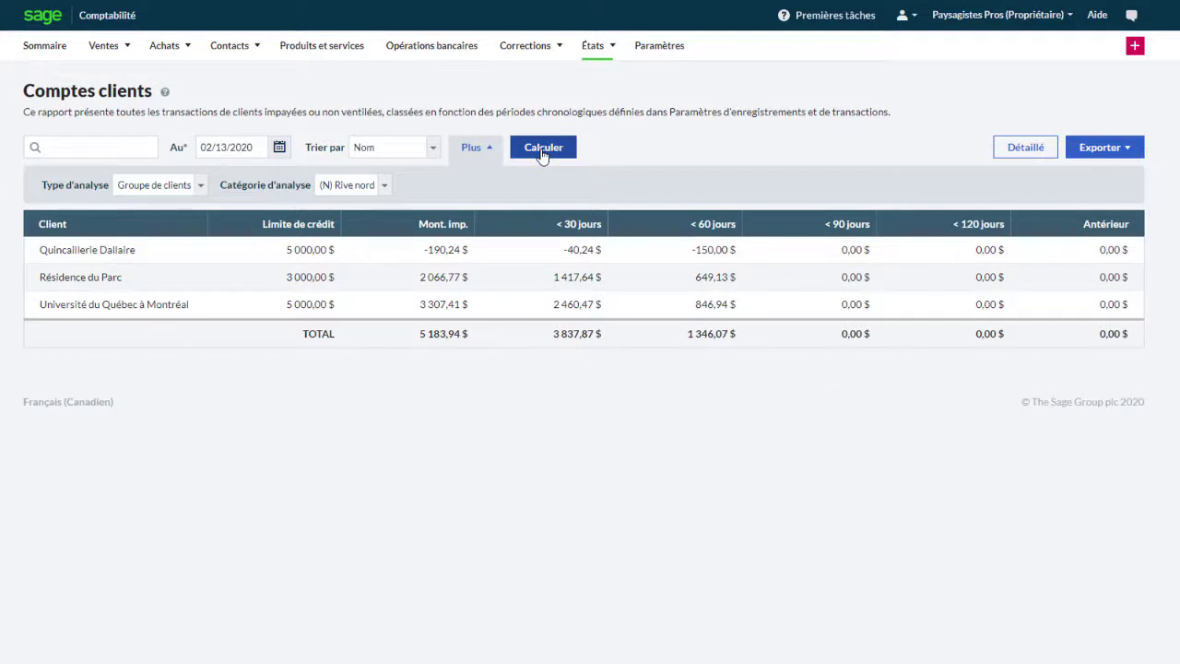
{"action": "left_click", "coordinate": [595, 51]}
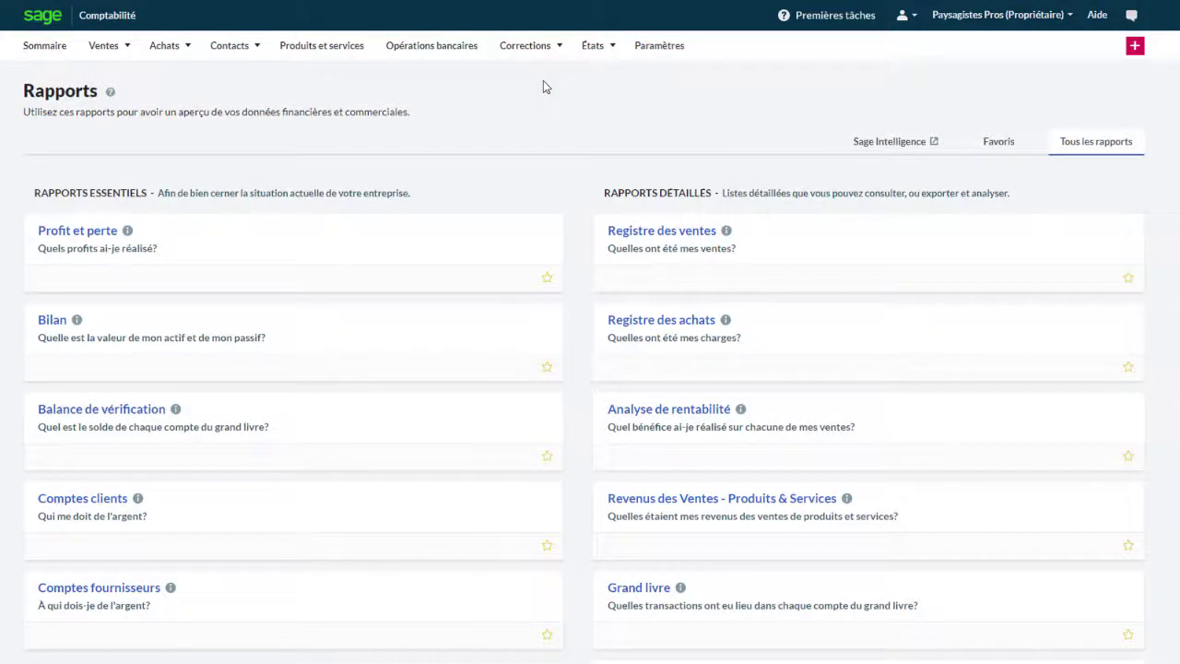